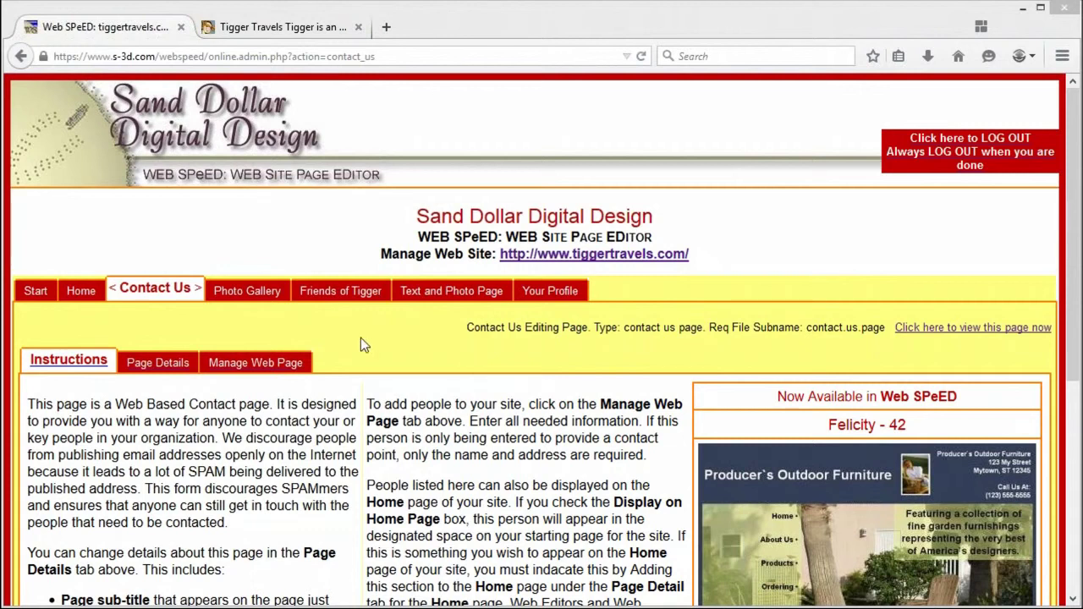
Visit the Start and Your Profile pages, then bring up the Home page's editing instructions.
{"action": "left_click", "coordinate": [38, 293]}
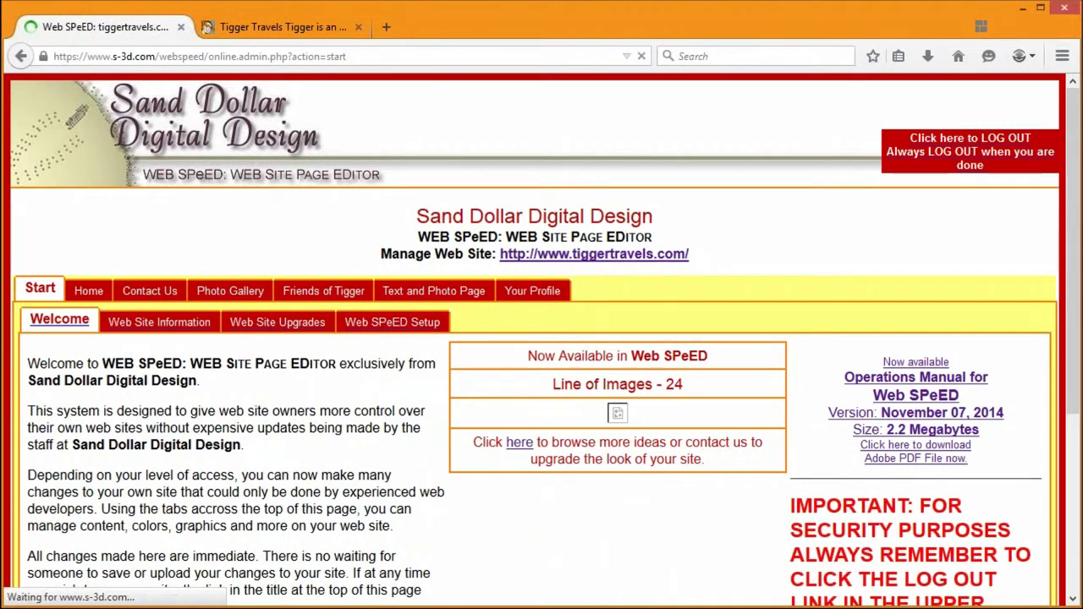
{"action": "left_click", "coordinate": [535, 290]}
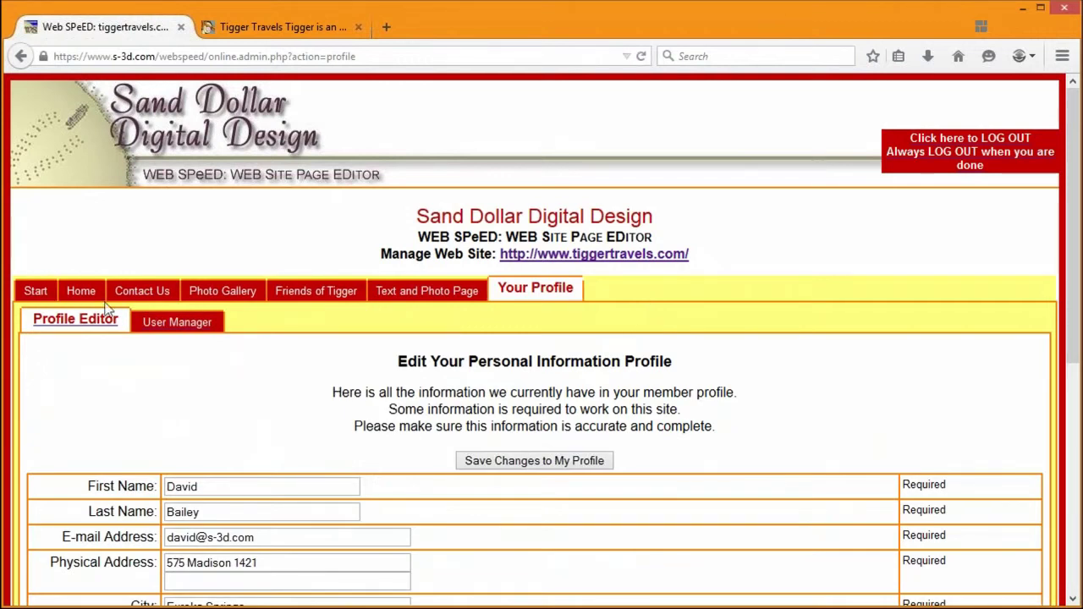
{"action": "left_click", "coordinate": [74, 292]}
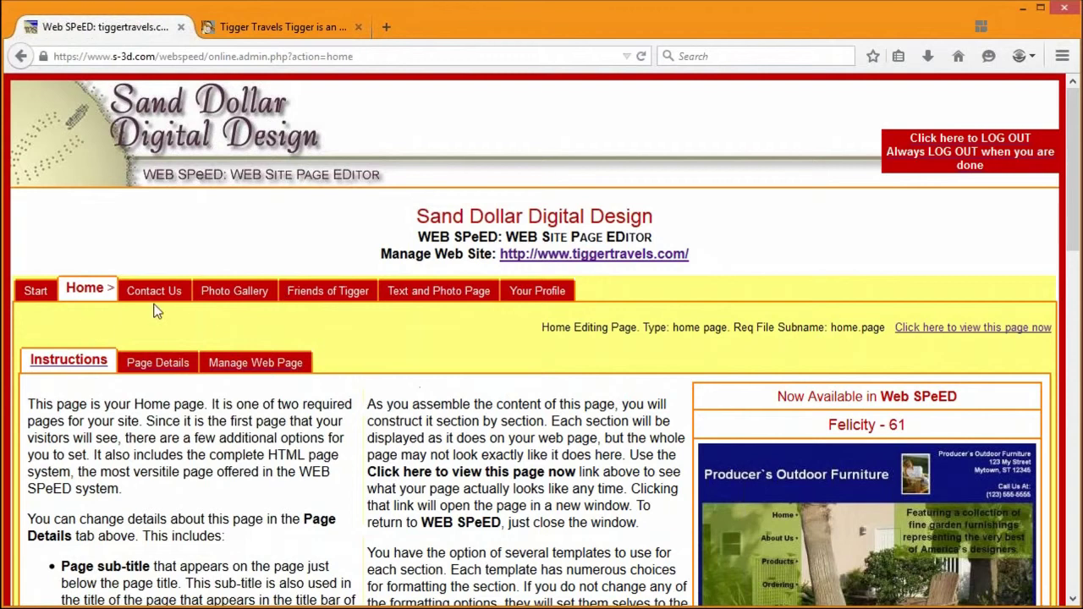
{"action": "left_click", "coordinate": [280, 25]}
{"action": "left_click_drag", "start_coordinate": [1078, 116], "coordinate": [1076, 335]}
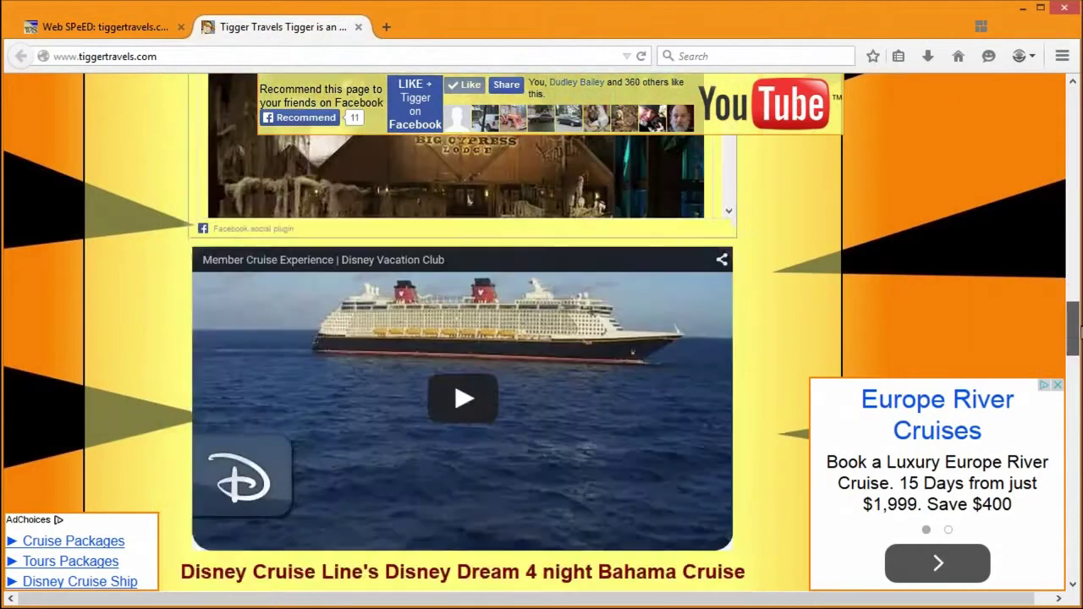
{"action": "scroll", "coordinate": [271, 549], "scroll_direction": "up", "scroll_amount": 15}
{"action": "left_click", "coordinate": [108, 27]}
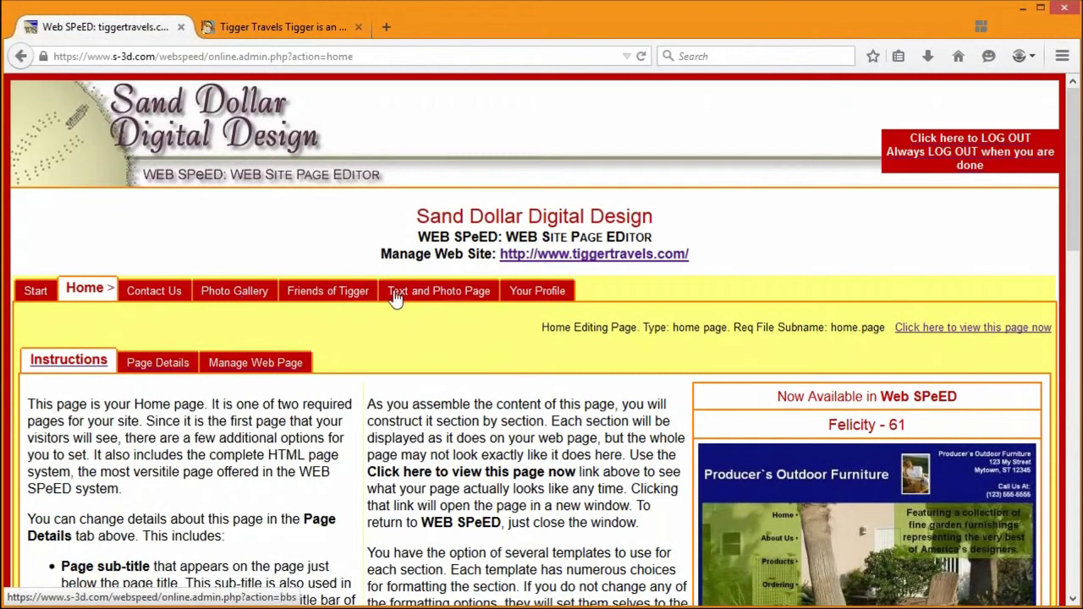
{"action": "left_click", "coordinate": [167, 294]}
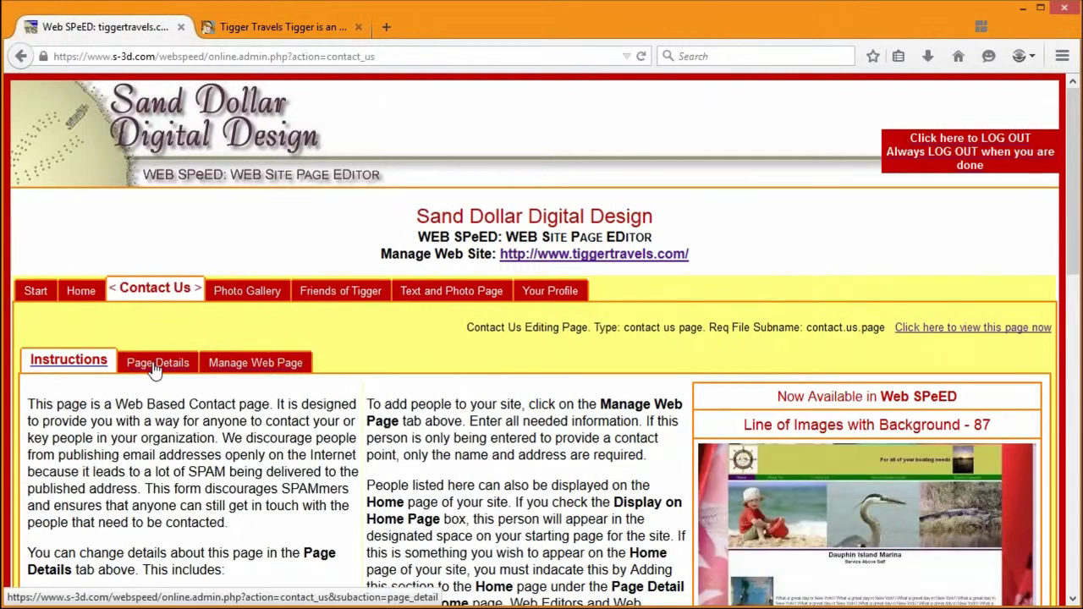
{"action": "left_click", "coordinate": [245, 292]}
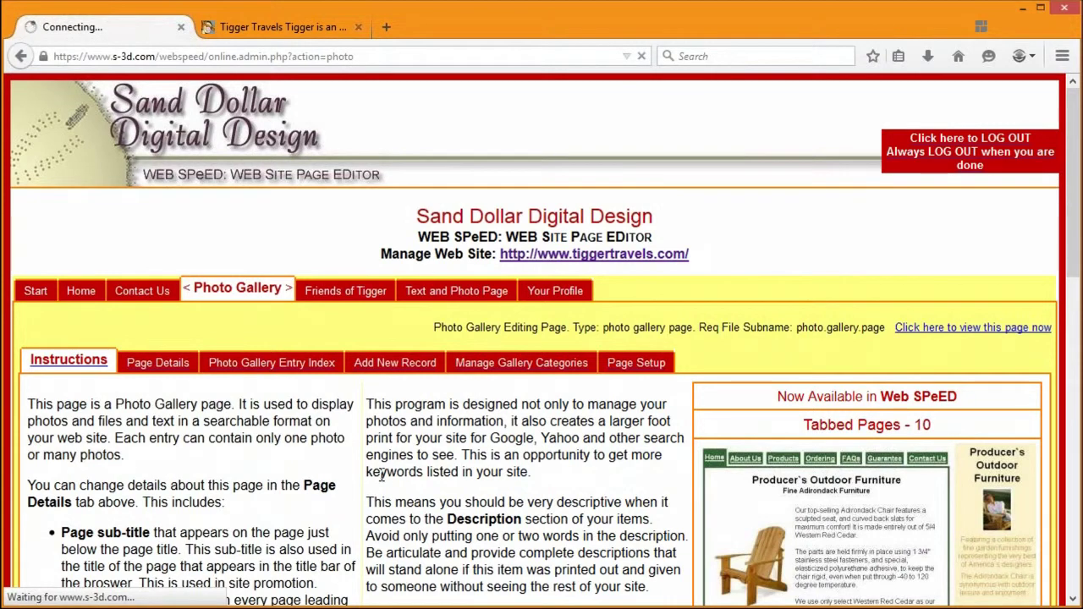
{"action": "left_click", "coordinate": [480, 293]}
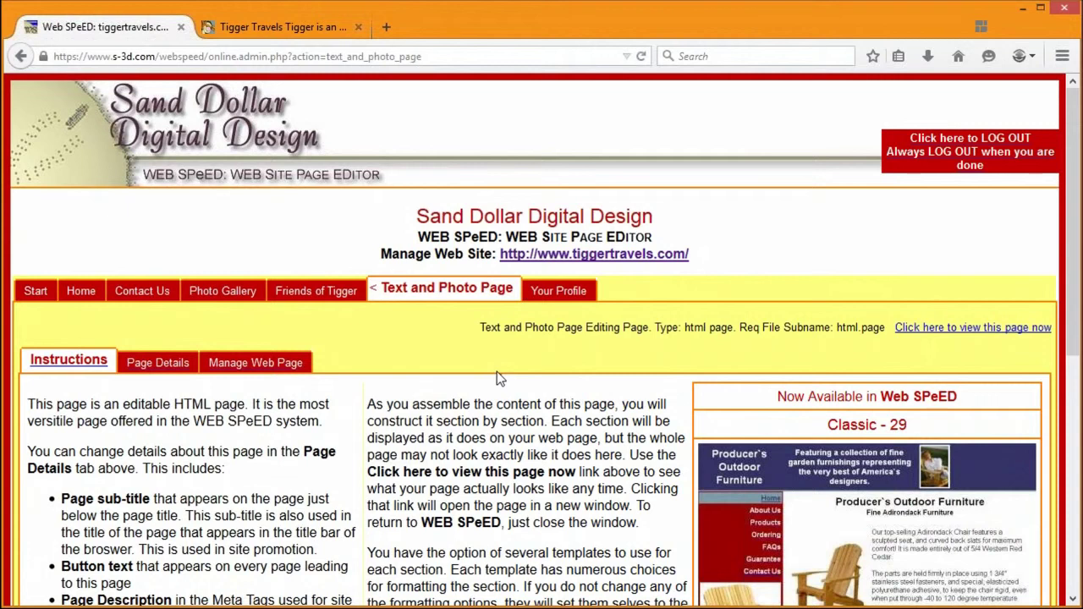
{"action": "left_click", "coordinate": [82, 291]}
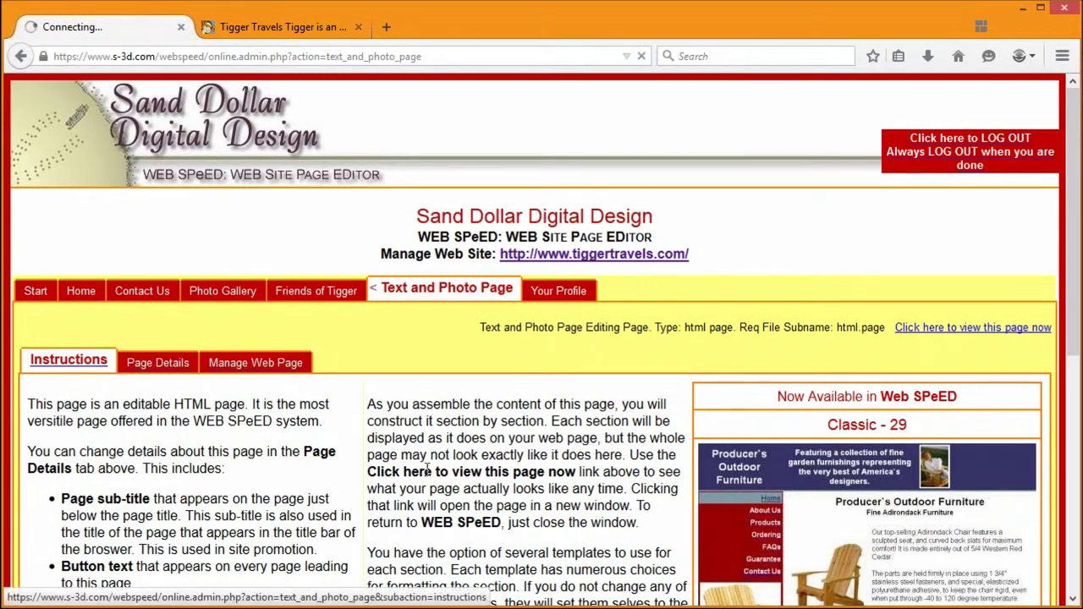
{"action": "scroll", "coordinate": [429, 464], "scroll_direction": "down", "scroll_amount": 2}
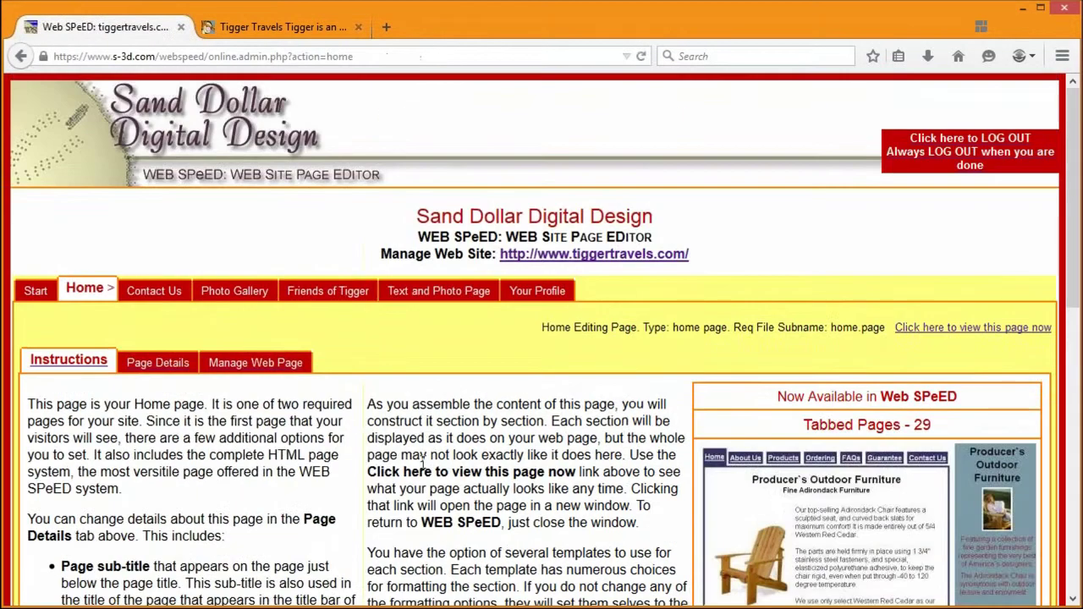
Show the Home page's Page Details form and highlight the Page Sub-title field.
{"action": "left_click", "coordinate": [160, 365]}
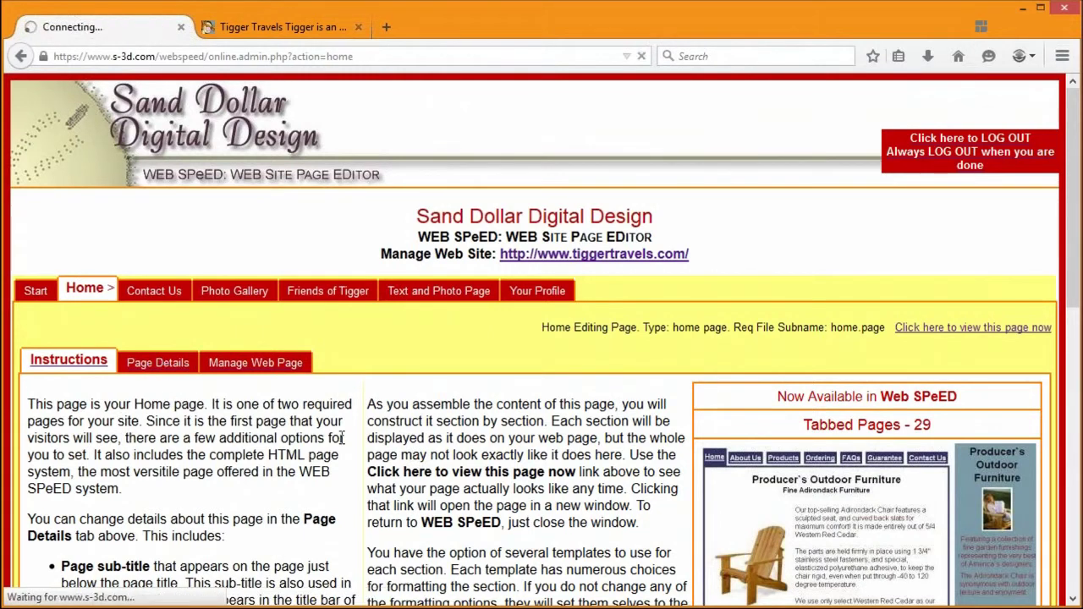
{"action": "scroll", "coordinate": [718, 444], "scroll_direction": "down", "scroll_amount": 4}
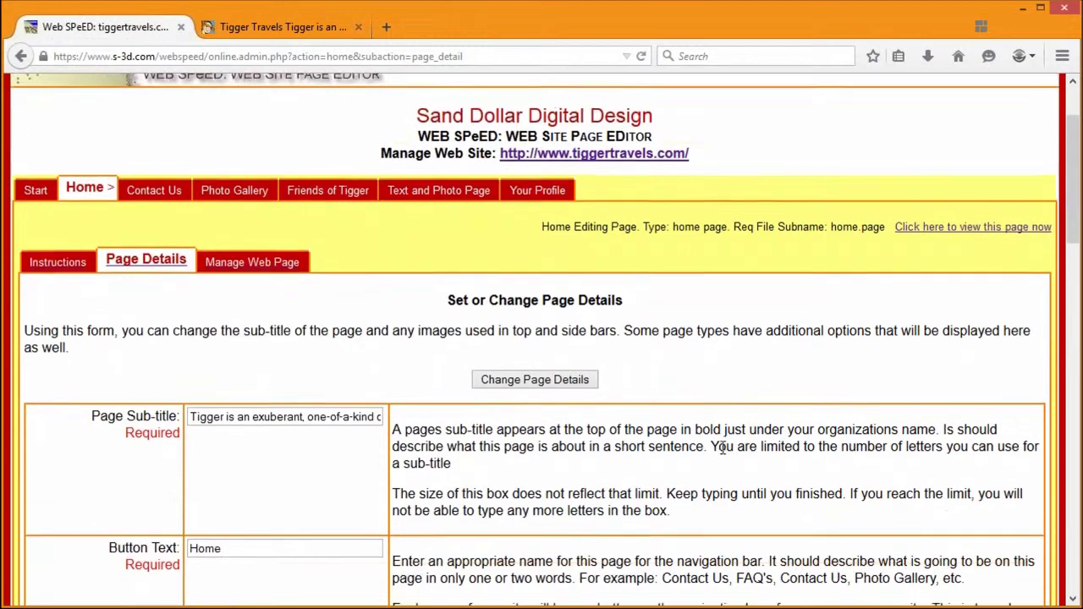
{"action": "scroll", "coordinate": [48, 296], "scroll_direction": "down", "scroll_amount": 3}
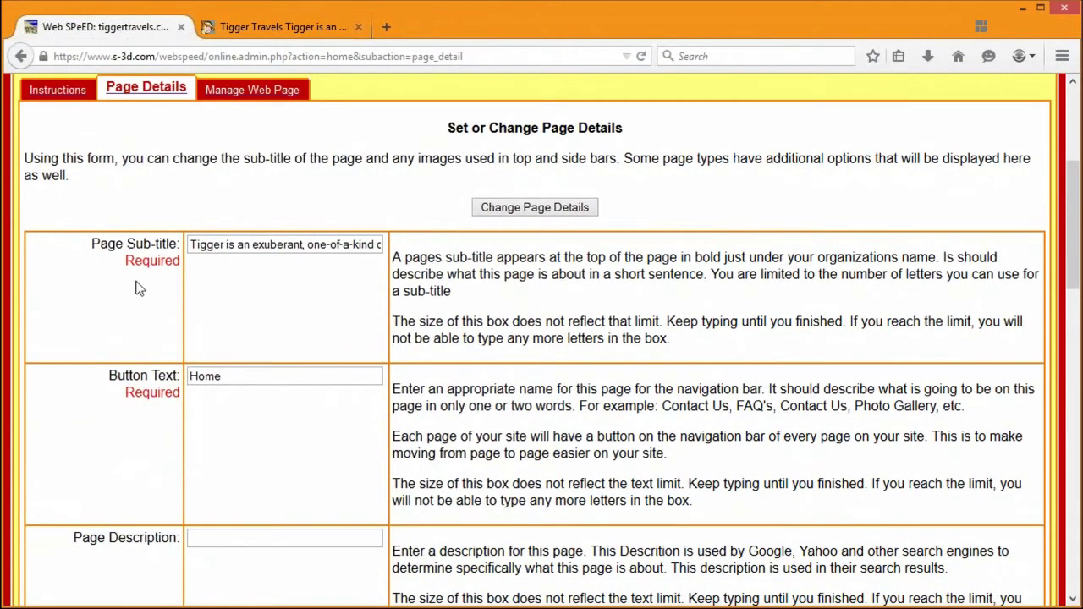
{"action": "scroll", "coordinate": [136, 300], "scroll_direction": "down", "scroll_amount": 1}
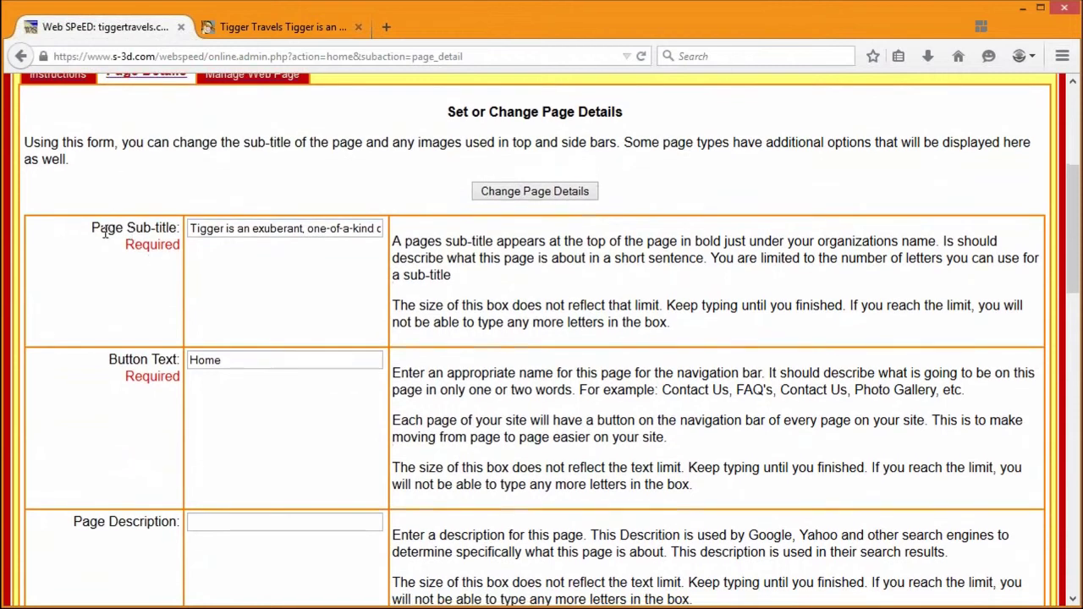
{"action": "left_click_drag", "start_coordinate": [99, 229], "coordinate": [159, 228]}
On the live Tigger Travels home page, highlight the Tigger Travels heading and the subtitle sentence.
{"action": "left_click", "coordinate": [293, 28]}
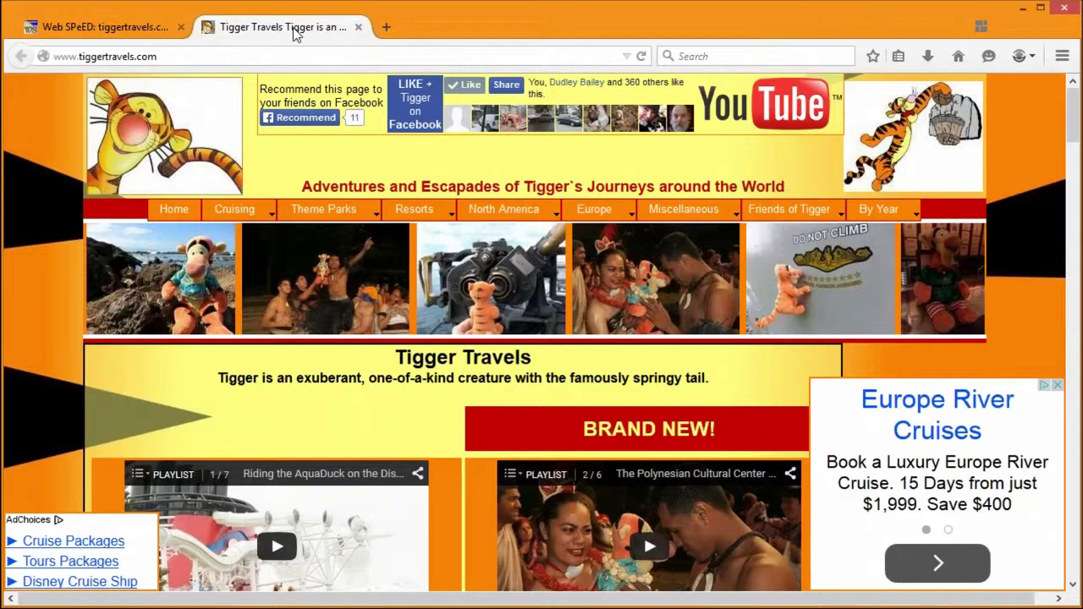
{"action": "left_click_drag", "start_coordinate": [547, 355], "coordinate": [392, 359]}
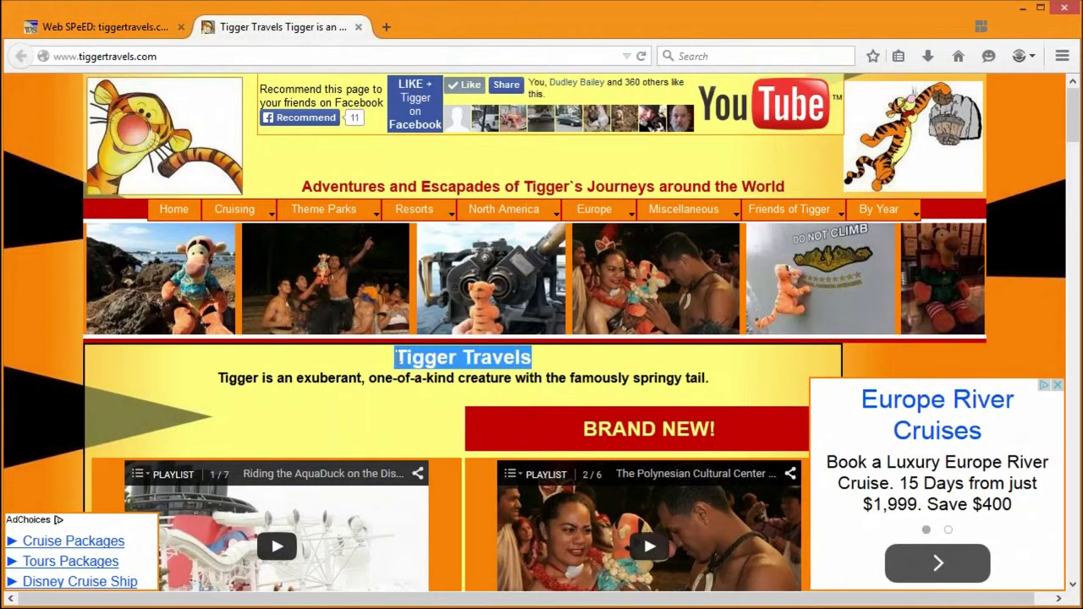
{"action": "left_click_drag", "start_coordinate": [395, 357], "coordinate": [531, 360]}
{"action": "key", "text": "ctrl"}
{"action": "key", "text": "ctrl"}
{"action": "left_click_drag", "start_coordinate": [730, 382], "coordinate": [216, 380]}
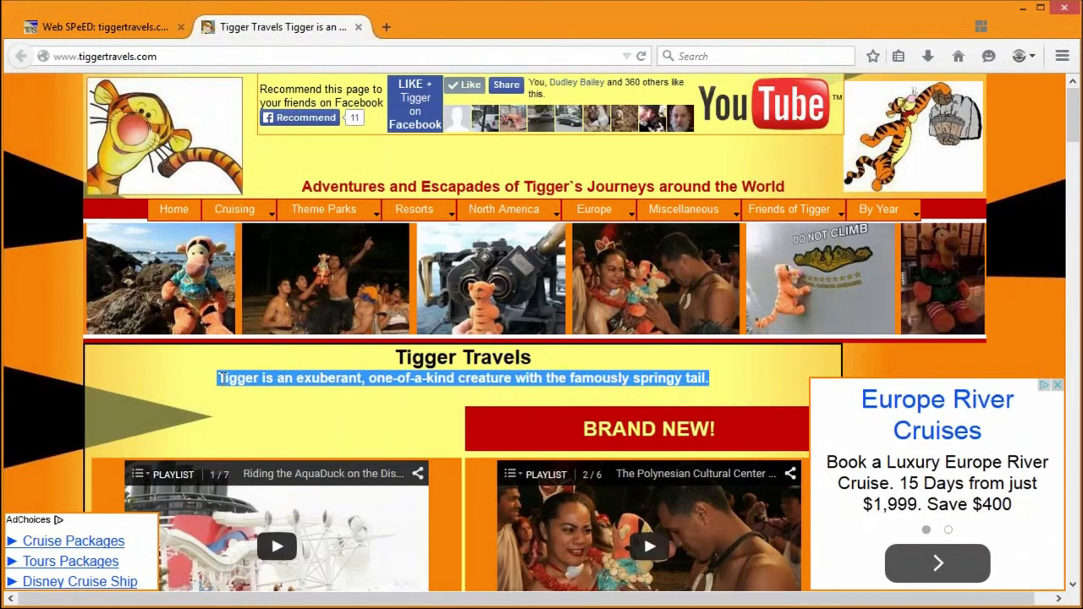
{"action": "mouse_move", "coordinate": [399, 355]}
{"action": "left_mouse_down"}
{"action": "mouse_move", "coordinate": [535, 359]}
{"action": "mouse_move", "coordinate": [400, 357]}
{"action": "left_mouse_up"}
{"action": "left_click_drag", "start_coordinate": [219, 377], "coordinate": [704, 373]}
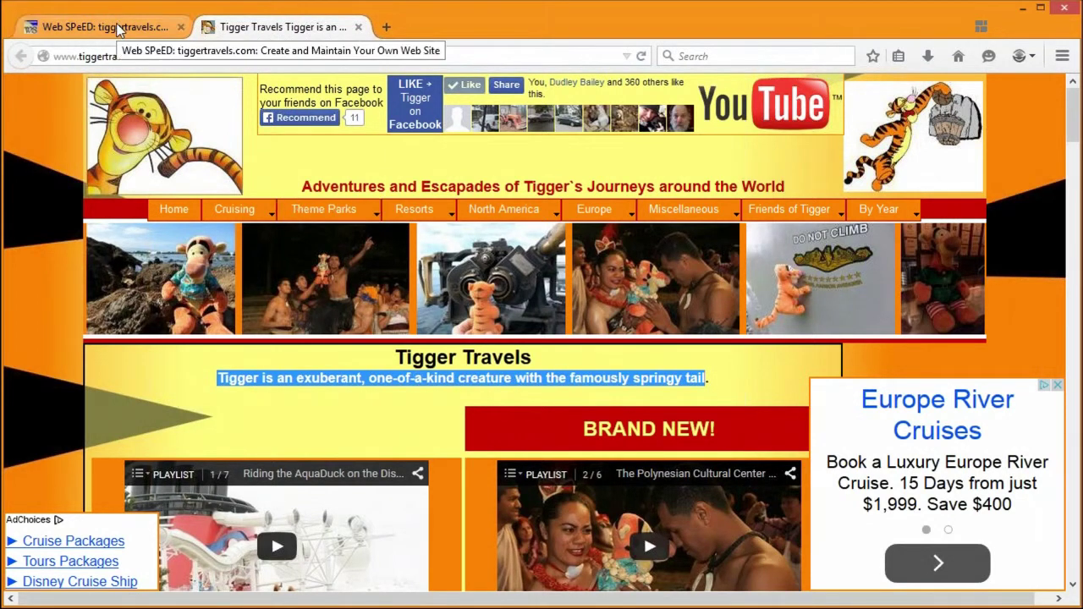
Highlight the Page Sub-title value ending 'famously springy tail.' and compare it with the live site.
{"action": "left_click", "coordinate": [119, 29]}
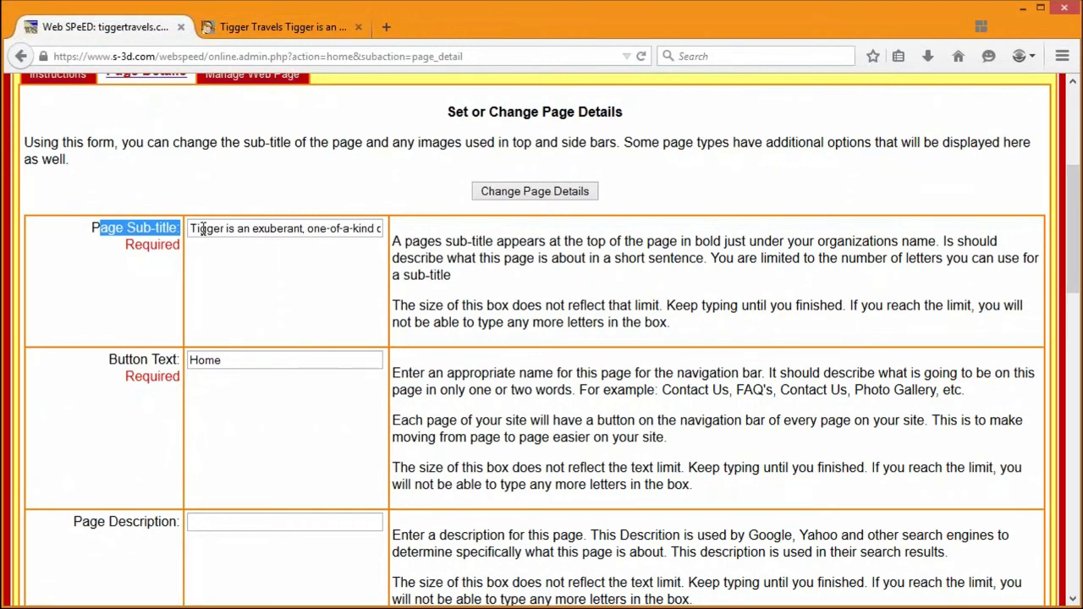
{"action": "left_click_drag", "start_coordinate": [193, 229], "coordinate": [395, 237]}
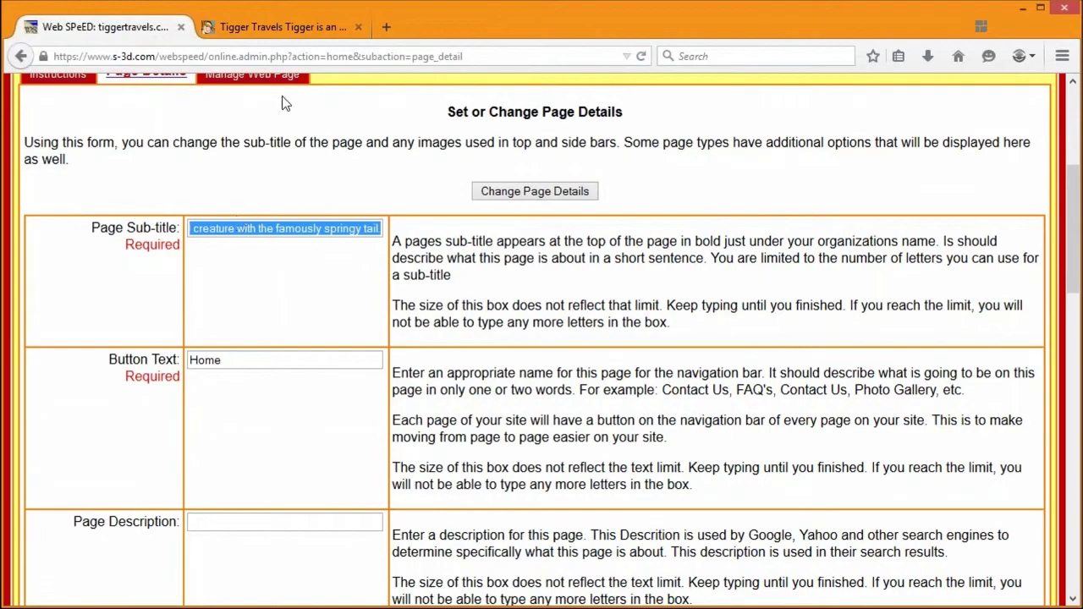
{"action": "left_click", "coordinate": [272, 26]}
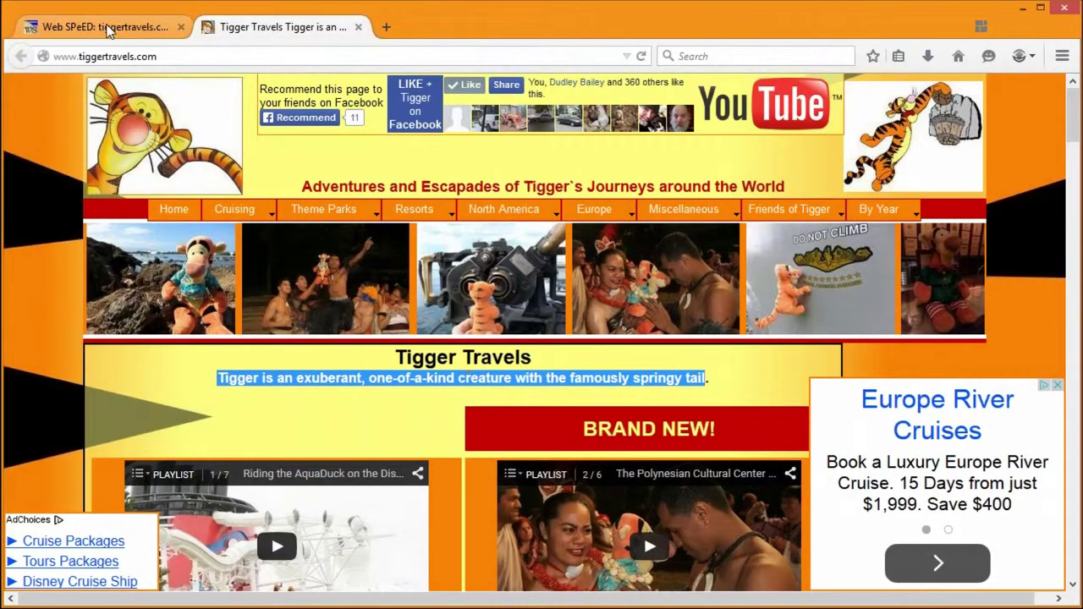
{"action": "left_click", "coordinate": [104, 26]}
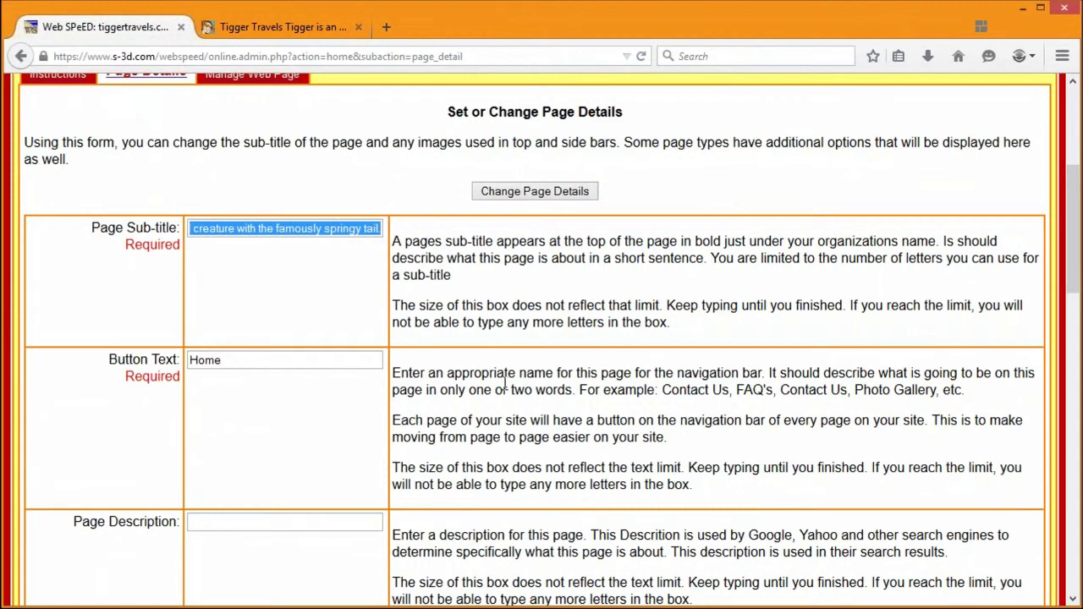
Highlight the Button Text help text and its 'Home' value.
{"action": "left_click", "coordinate": [498, 428]}
{"action": "left_click", "coordinate": [702, 491], "text": "shift"}
{"action": "left_click", "coordinate": [393, 372], "text": "shift"}
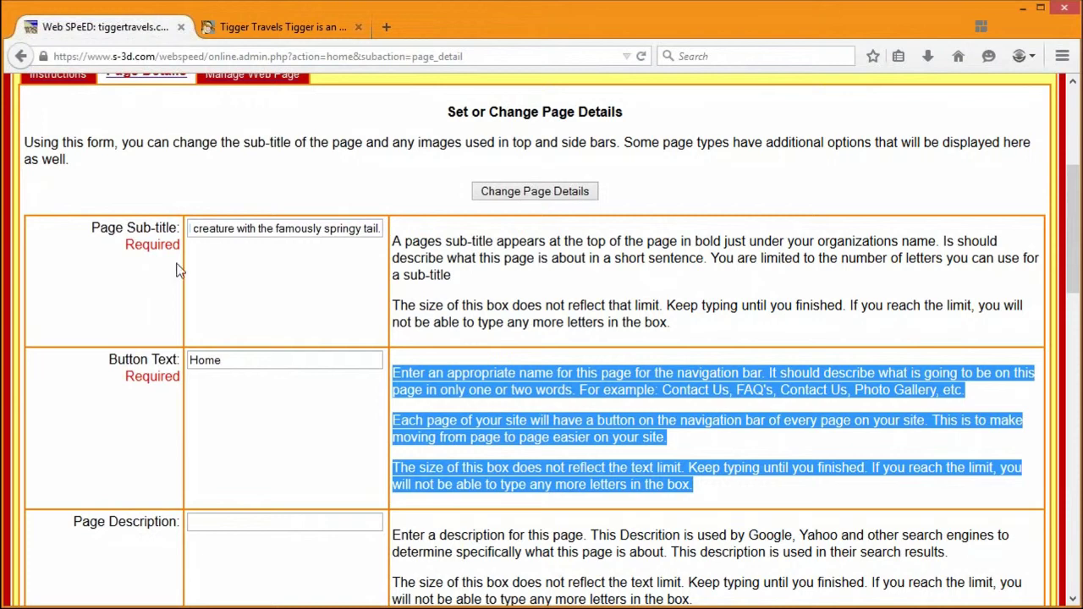
{"action": "double_click", "coordinate": [225, 360]}
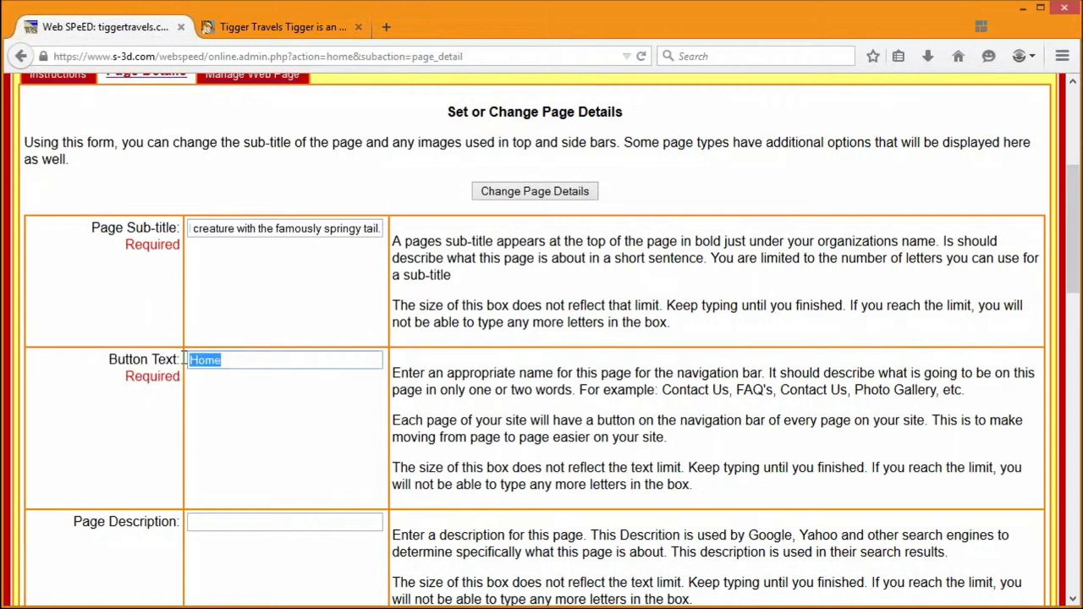
{"action": "left_click", "coordinate": [307, 19]}
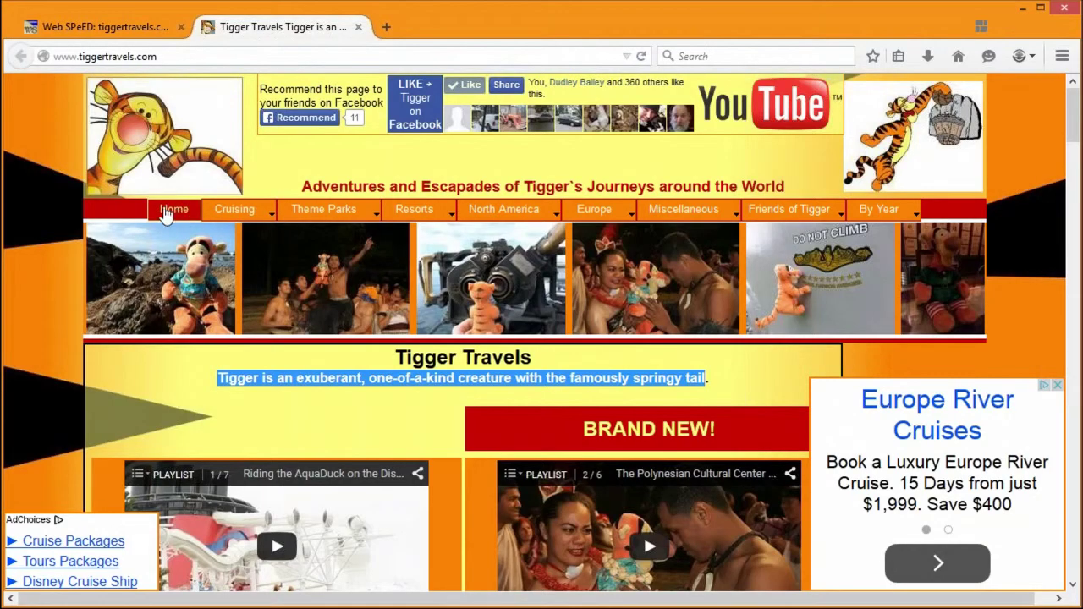
{"action": "left_click", "coordinate": [174, 213]}
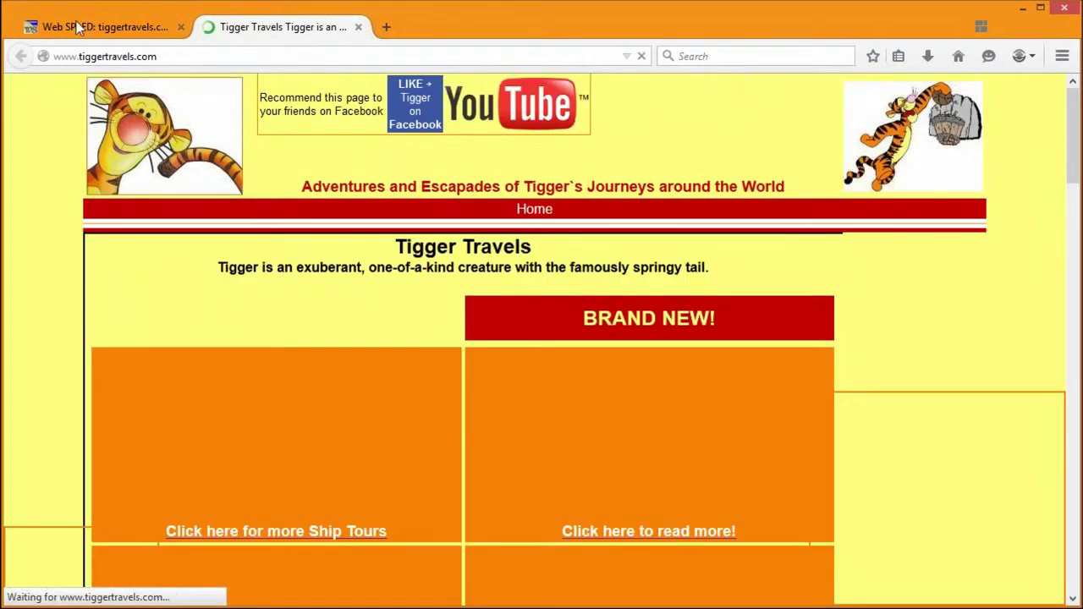
{"action": "left_click", "coordinate": [100, 26]}
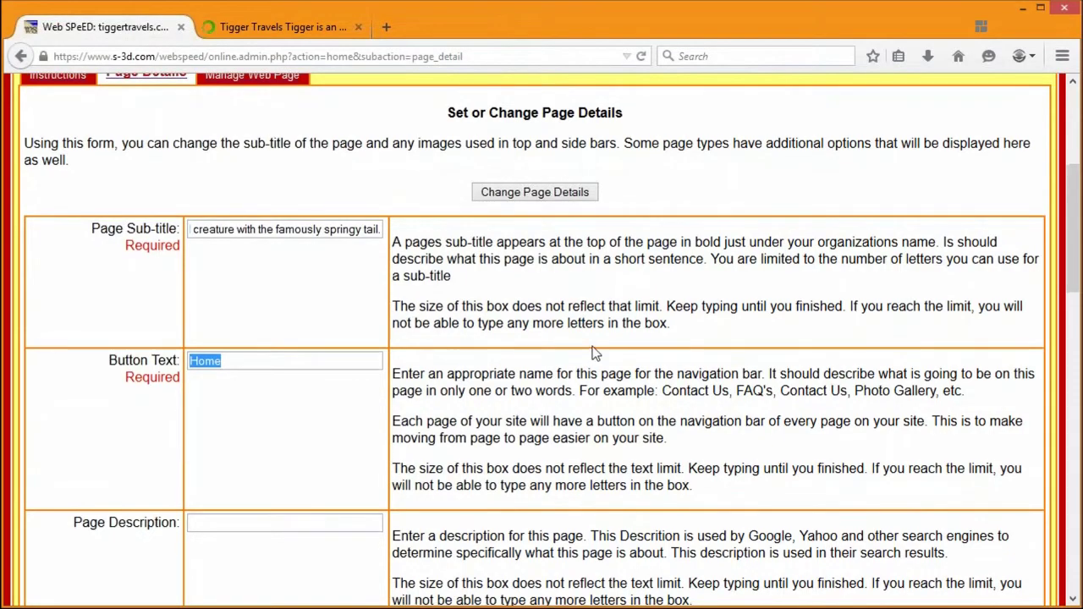
{"action": "scroll", "coordinate": [660, 356], "scroll_direction": "up", "scroll_amount": 4}
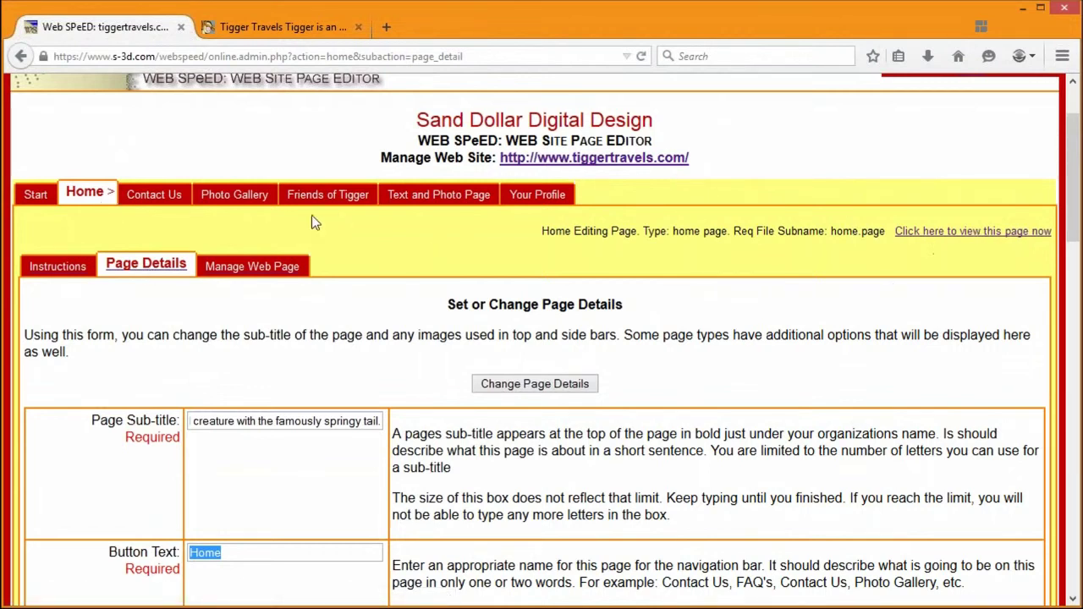
Compare the Text and Photo Page instructions with the live page, cancelling the .ics download prompt.
{"action": "left_click", "coordinate": [422, 200]}
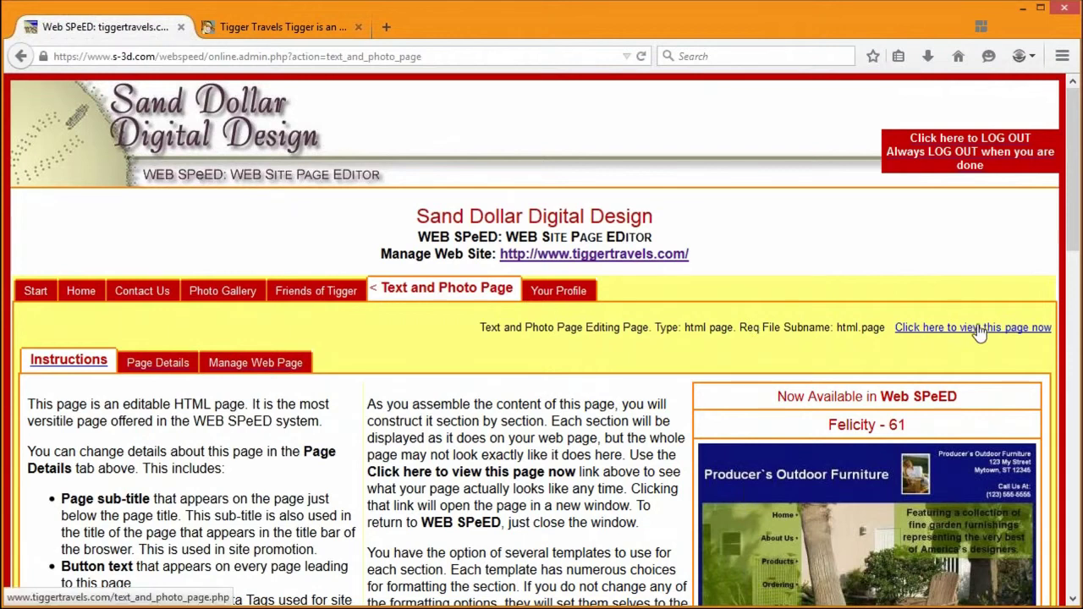
{"action": "left_click", "coordinate": [983, 335]}
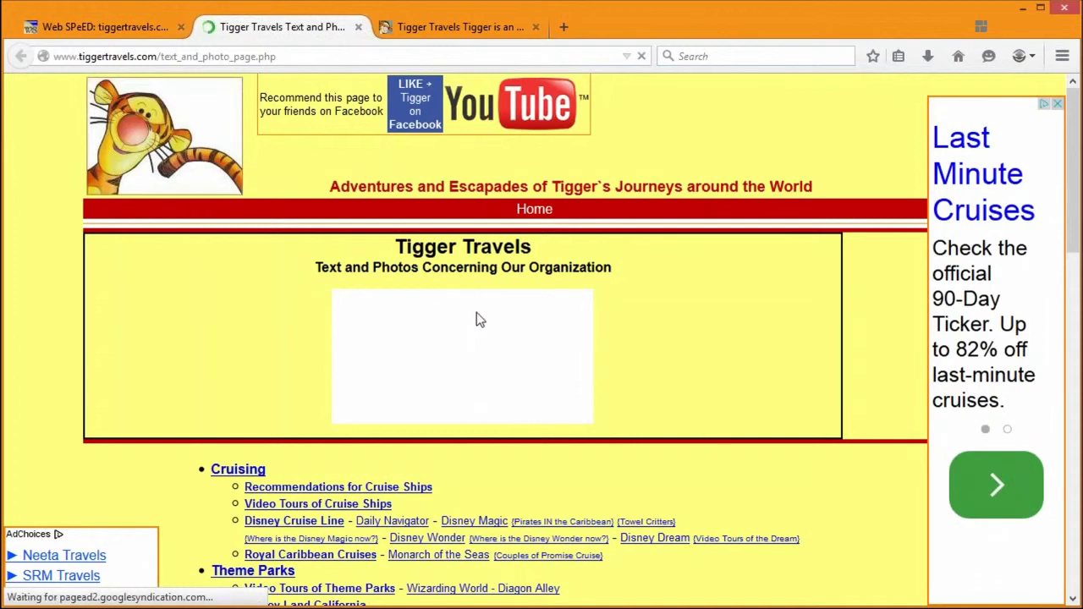
{"action": "left_click", "coordinate": [127, 30]}
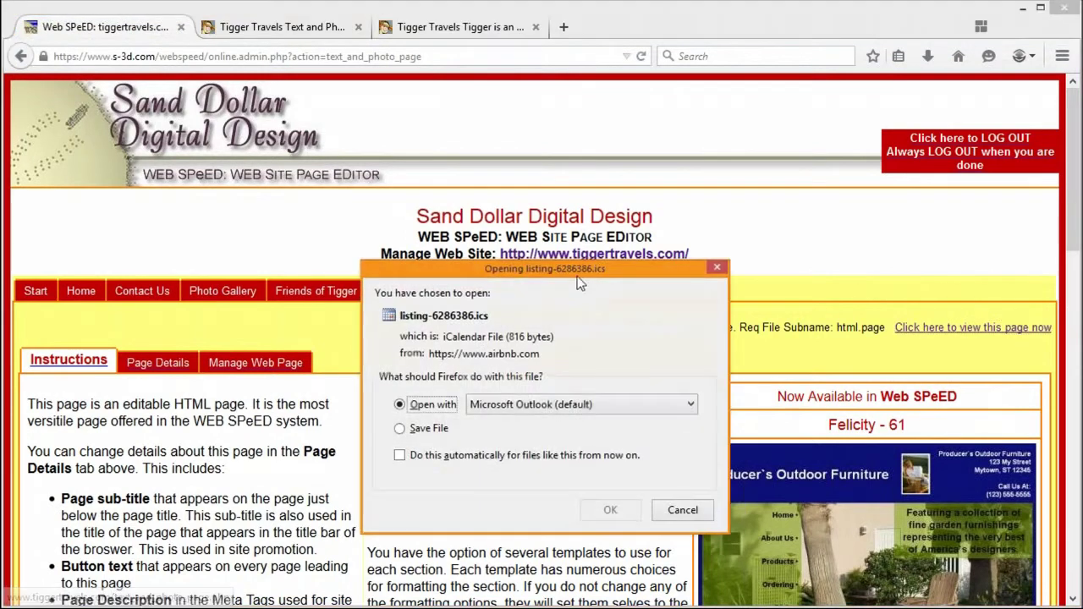
{"action": "left_click", "coordinate": [681, 510]}
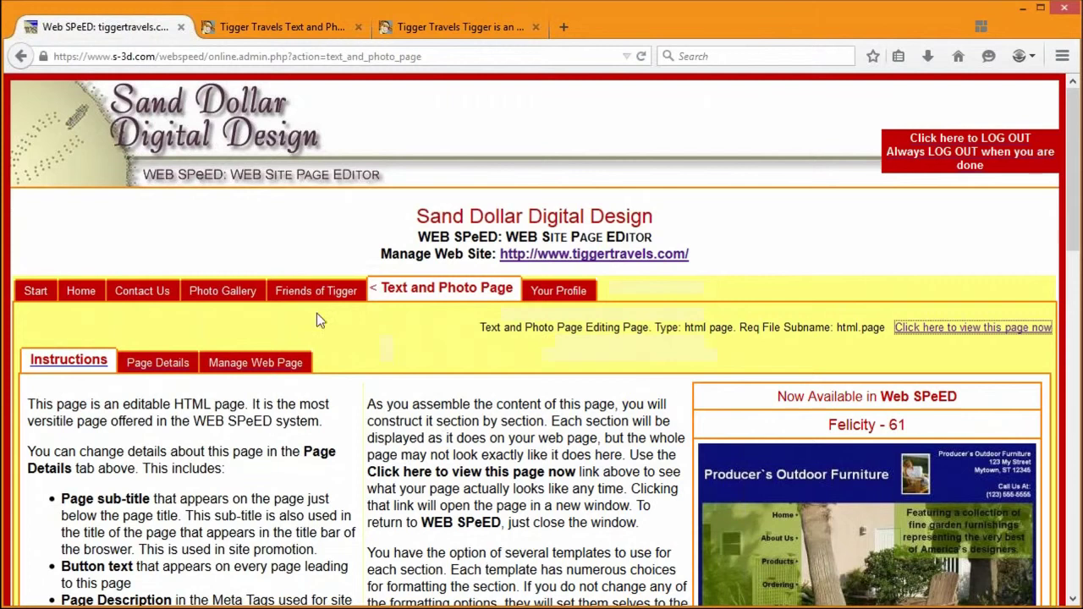
{"action": "left_click", "coordinate": [295, 28]}
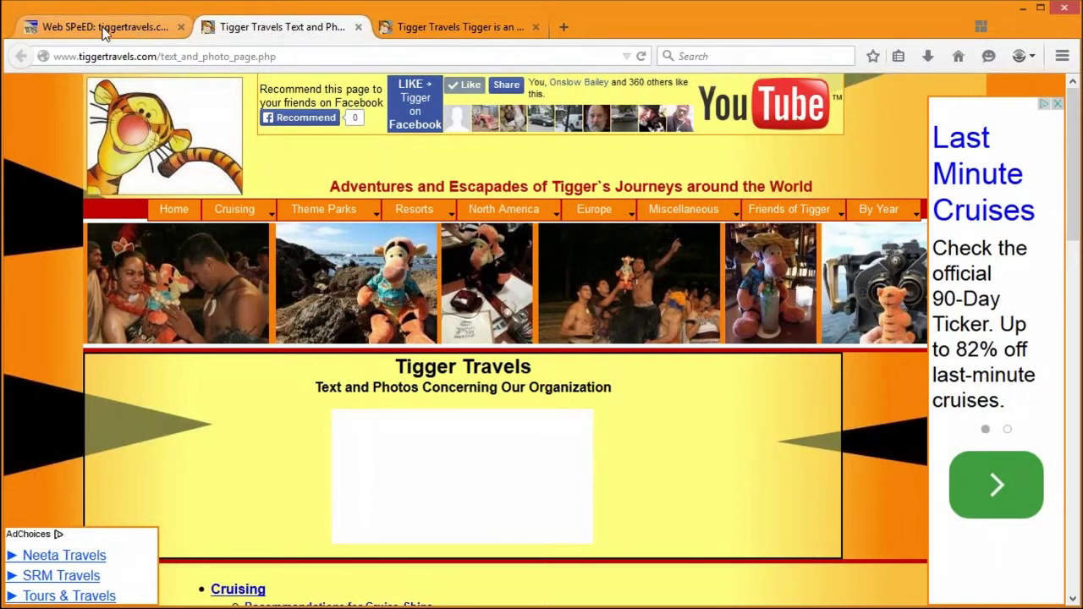
{"action": "left_click", "coordinate": [127, 28]}
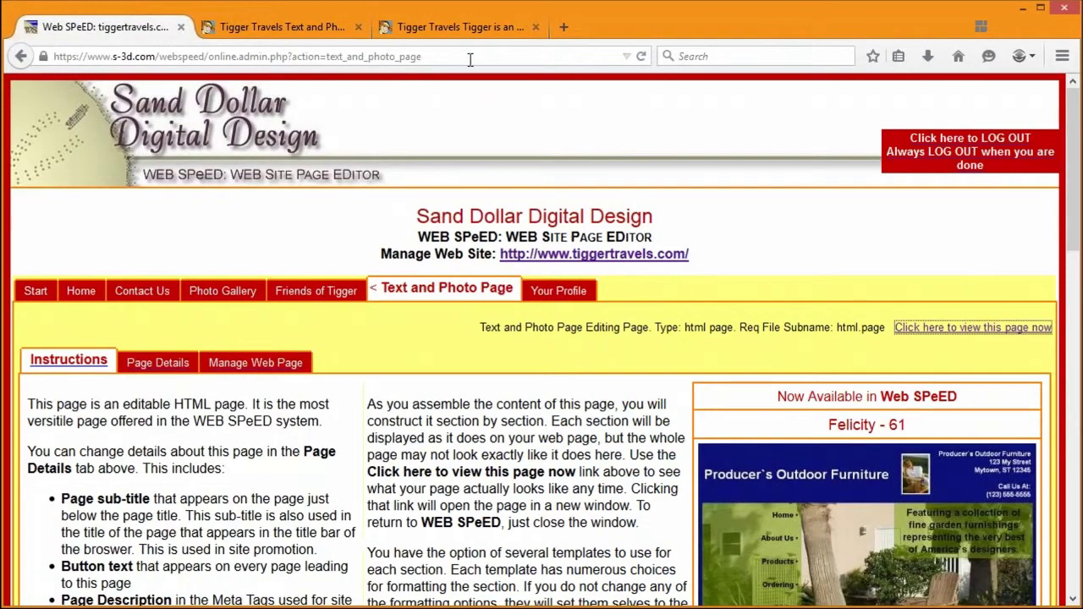
Glance at the live Tigger Travels home page, then return to the Home Editing Page.
{"action": "left_click", "coordinate": [448, 32]}
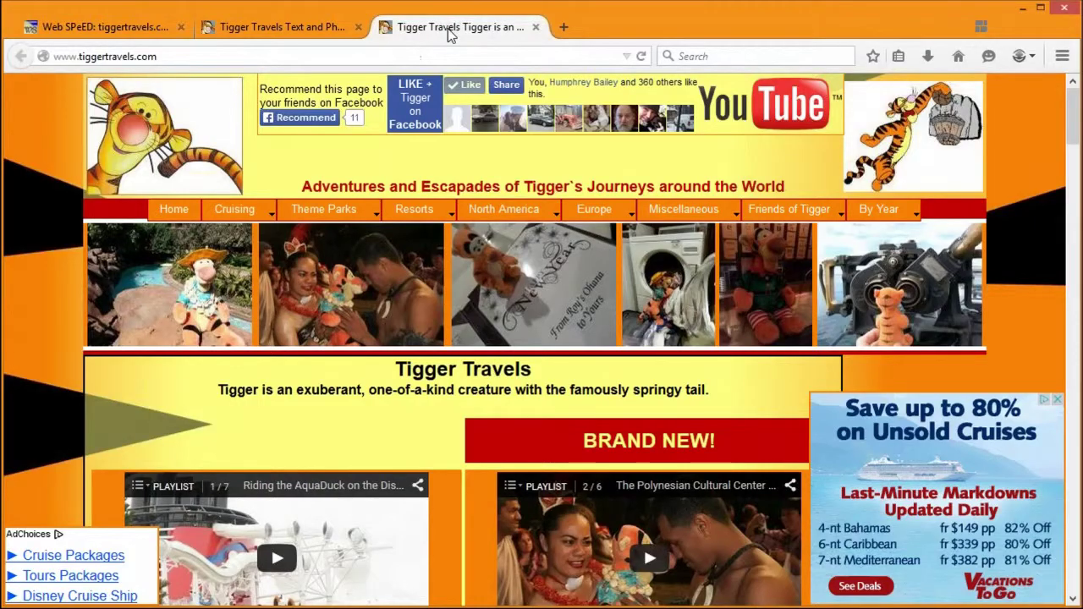
{"action": "left_click", "coordinate": [100, 29]}
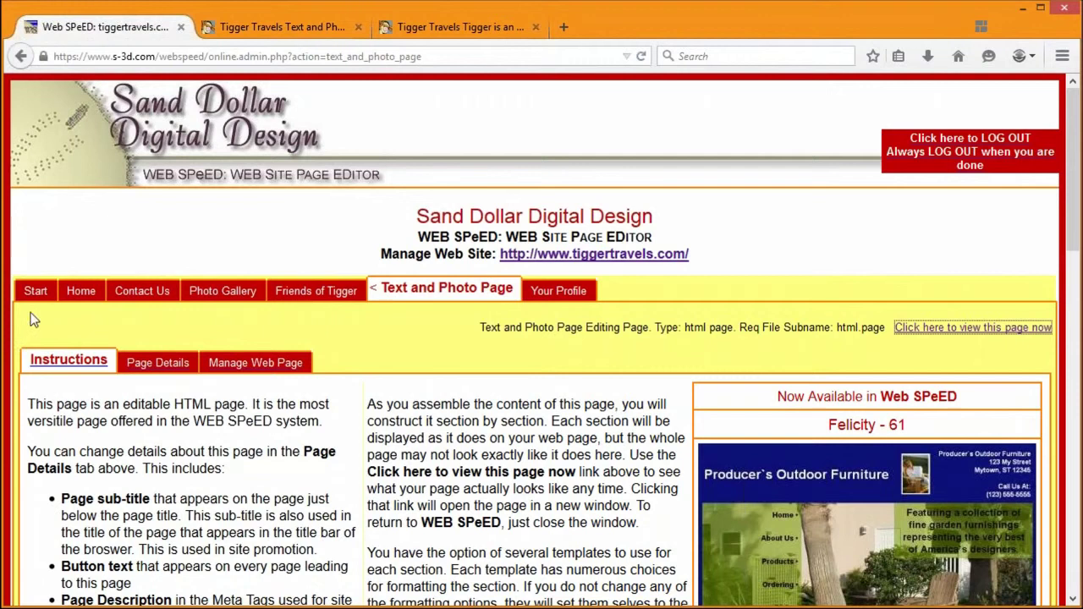
{"action": "left_click", "coordinate": [82, 296]}
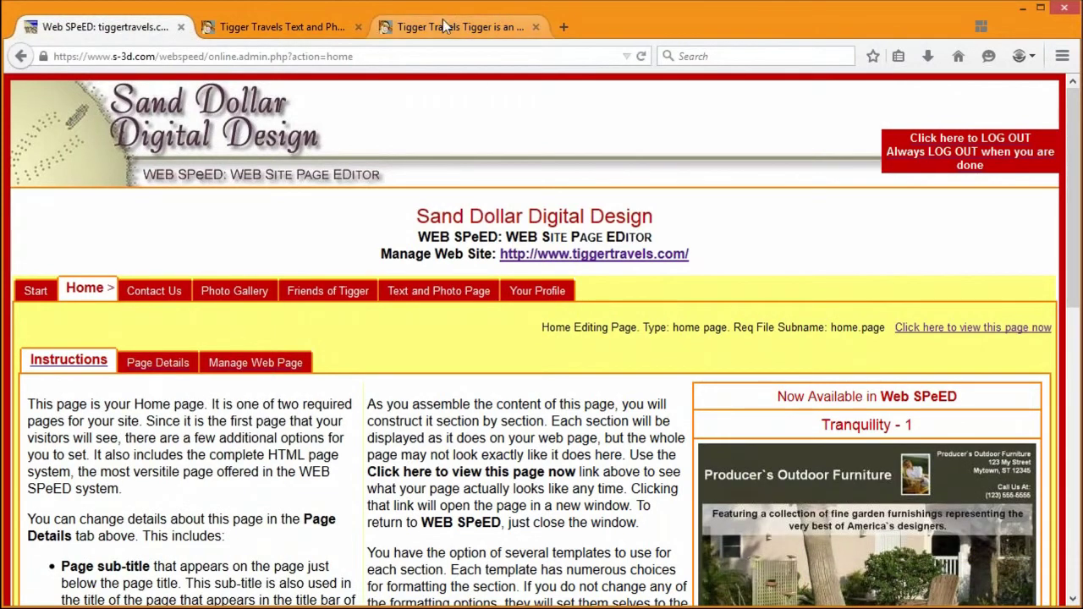
Highlight 'Text and Photo Page' and 'html page' in the editing line, then go to Contact Us.
{"action": "left_click", "coordinate": [451, 28]}
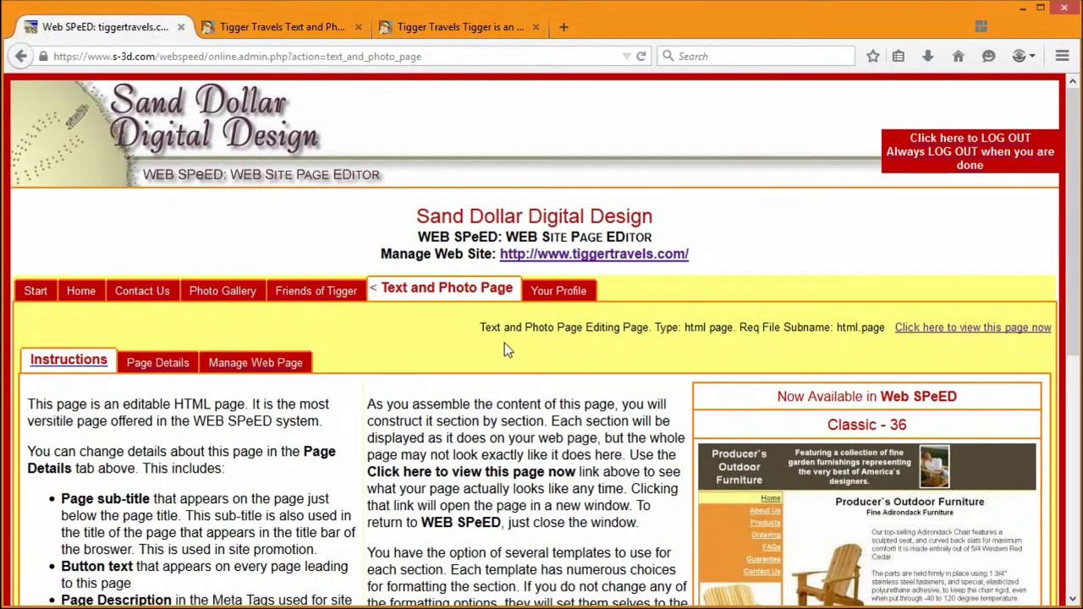
{"action": "left_click_drag", "start_coordinate": [479, 327], "coordinate": [545, 332]}
{"action": "left_click_drag", "start_coordinate": [477, 328], "coordinate": [585, 331]}
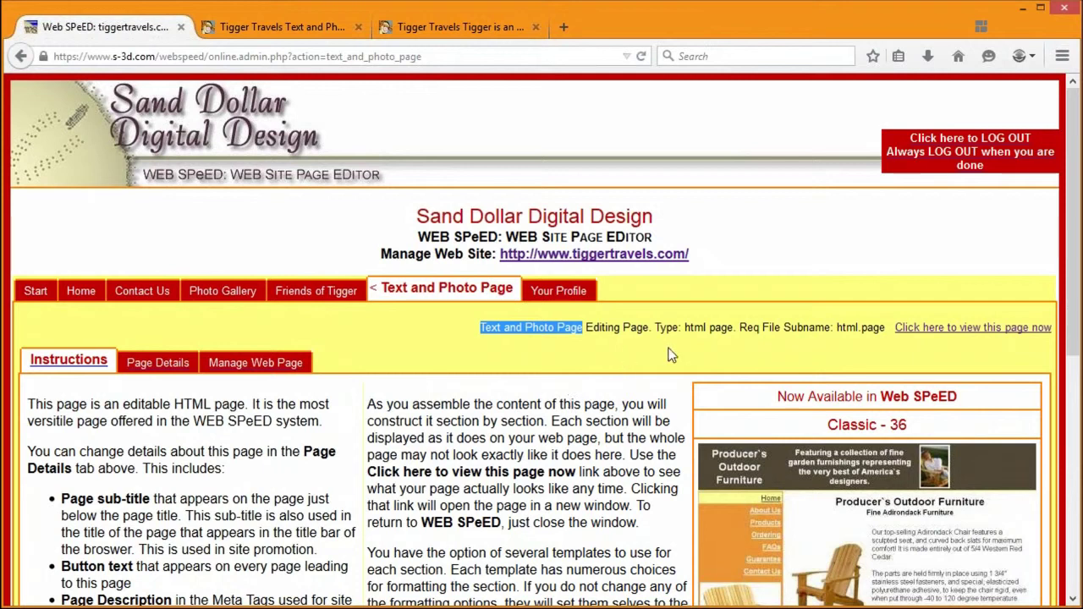
{"action": "mouse_move", "coordinate": [733, 328]}
{"action": "left_mouse_down"}
{"action": "mouse_move", "coordinate": [687, 332]}
{"action": "mouse_move", "coordinate": [733, 334]}
{"action": "left_mouse_up"}
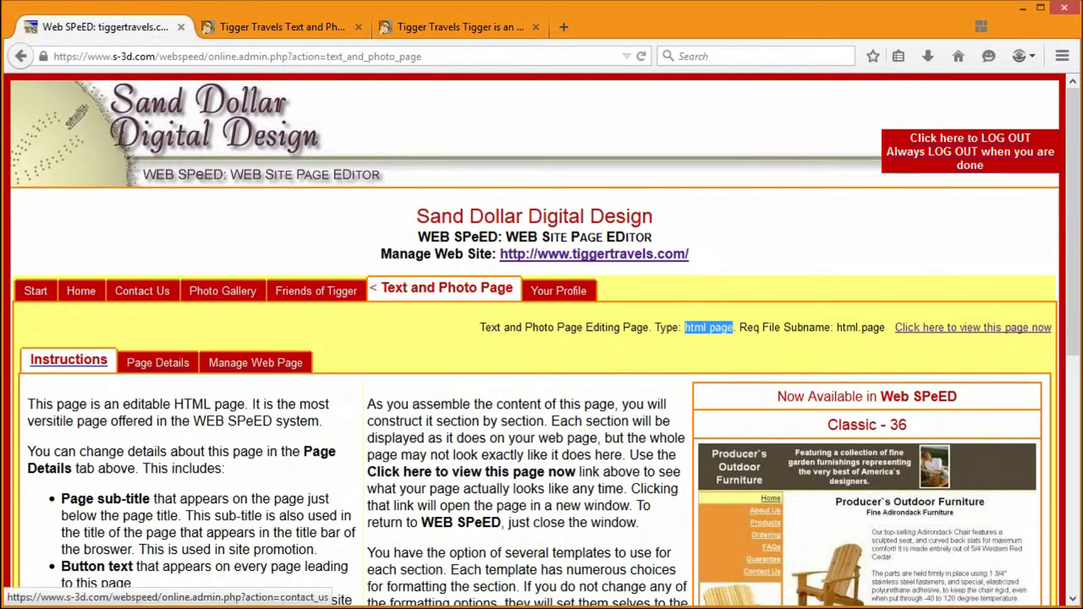
{"action": "left_click", "coordinate": [143, 292]}
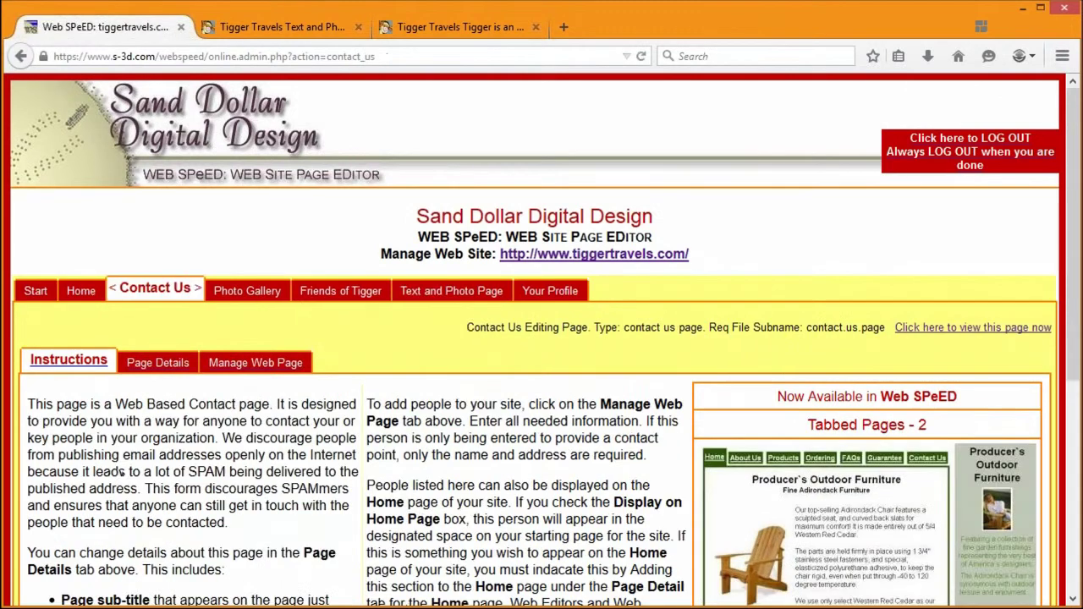
Highlight 'Contact Us', then the Photo Gallery page-type line 'photo.gallery.page', before returning Home.
{"action": "left_click_drag", "start_coordinate": [469, 330], "coordinate": [528, 334]}
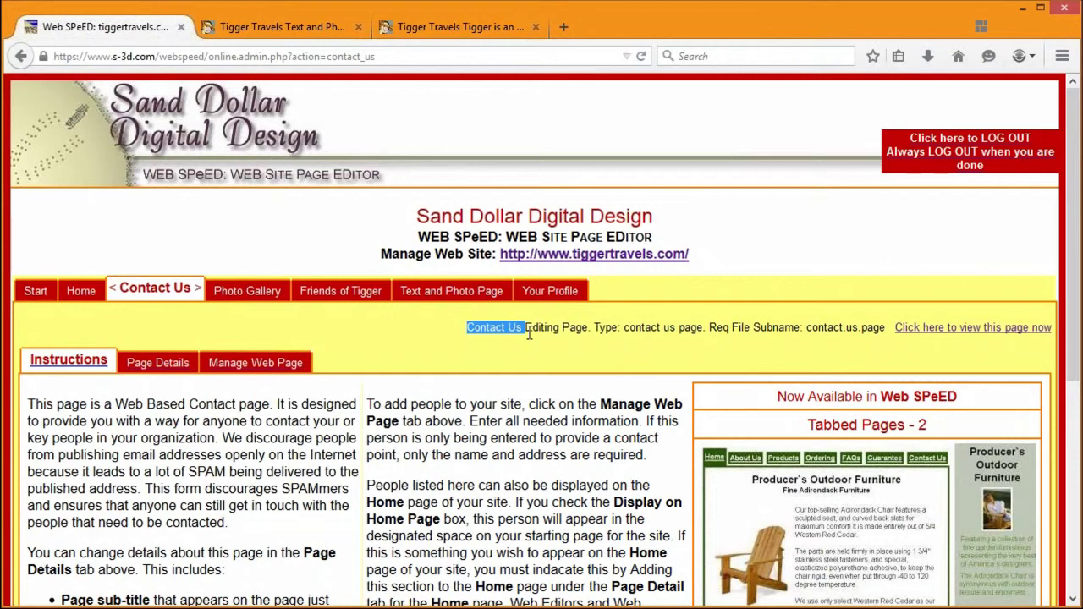
{"action": "left_click", "coordinate": [253, 296]}
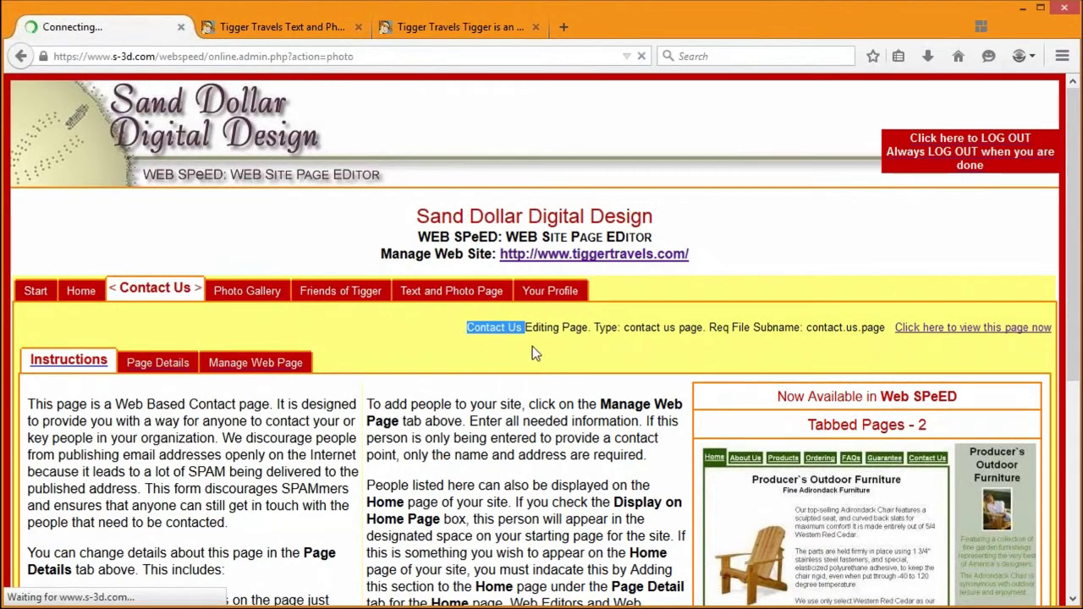
{"action": "left_click_drag", "start_coordinate": [433, 328], "coordinate": [722, 333]}
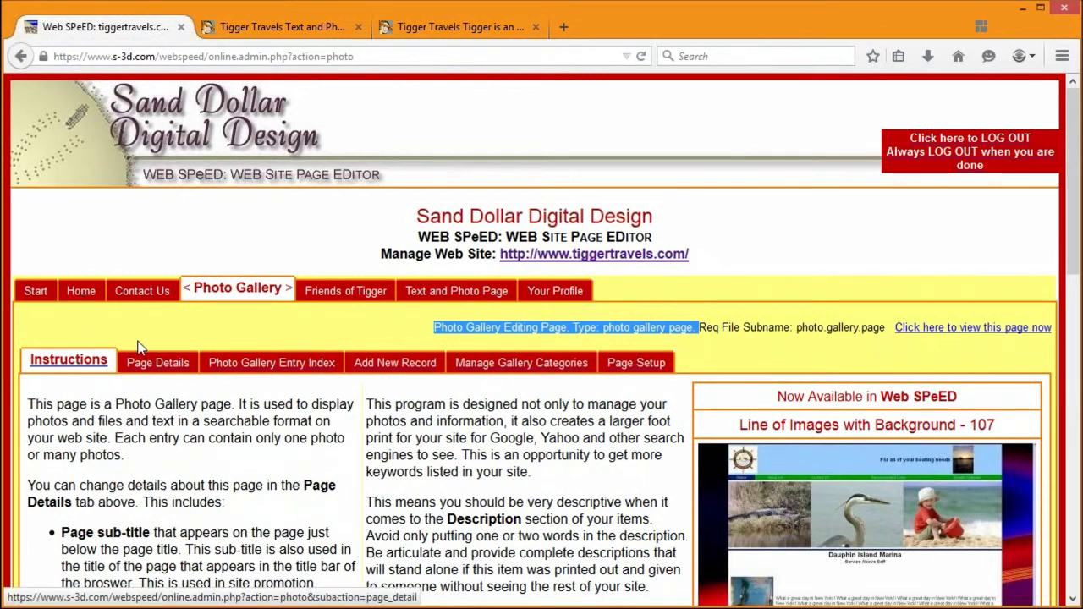
{"action": "left_click", "coordinate": [87, 293]}
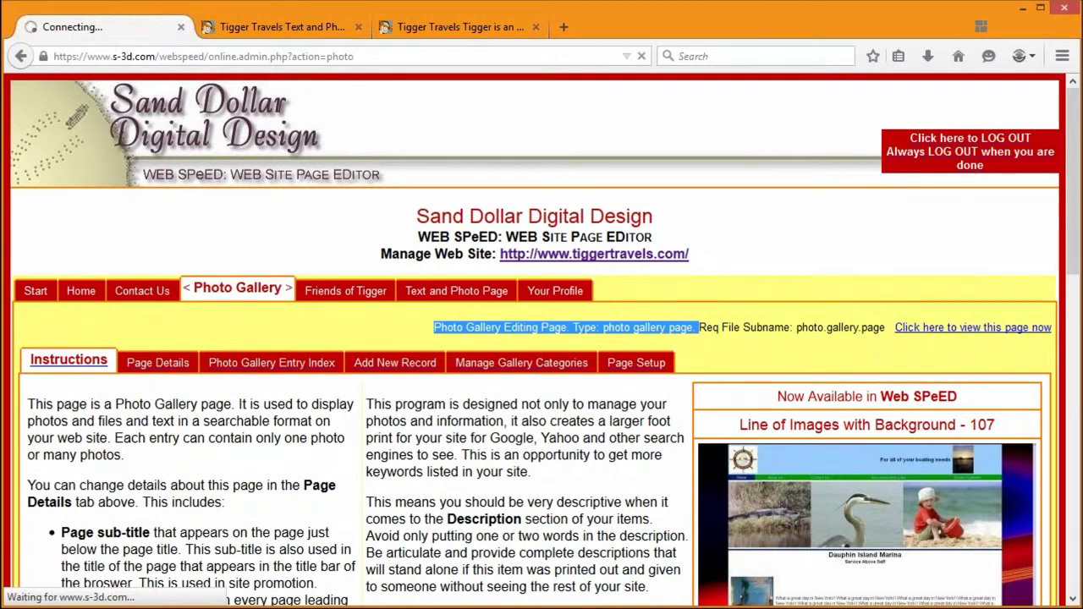
On the Home Page Details form, highlight the Page Description and Keywords rows.
{"action": "left_click", "coordinate": [159, 364]}
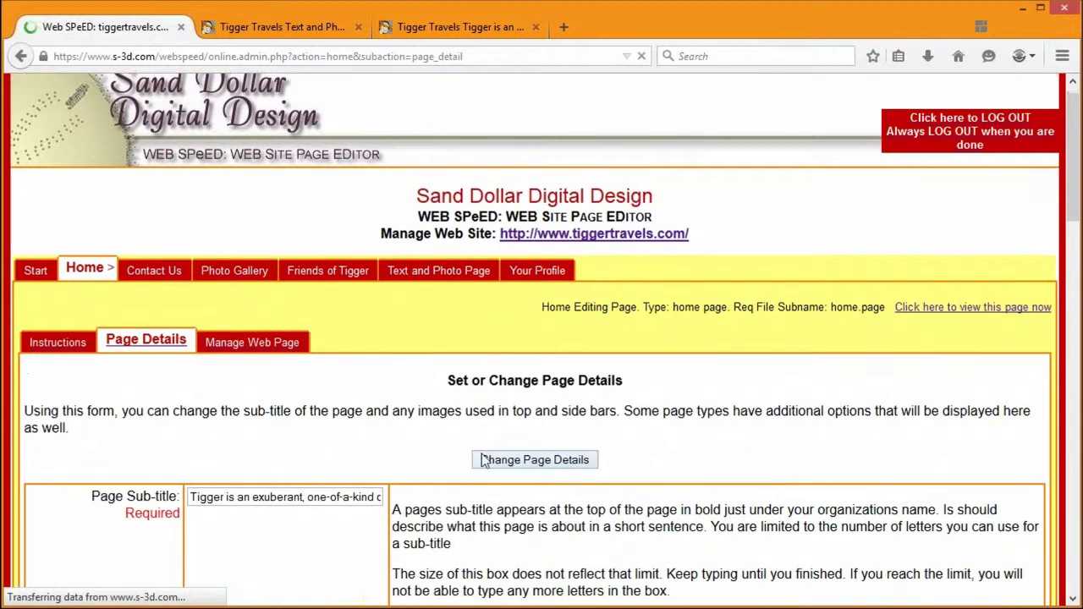
{"action": "scroll", "coordinate": [414, 420], "scroll_direction": "down", "scroll_amount": 2}
{"action": "scroll", "coordinate": [414, 420], "scroll_direction": "down", "scroll_amount": 9}
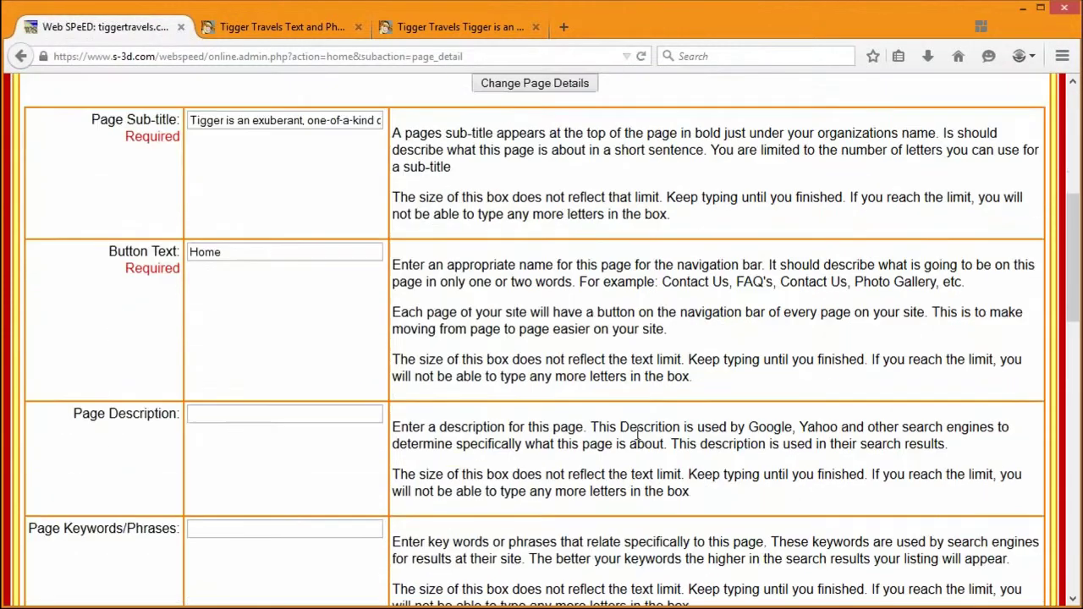
{"action": "scroll", "coordinate": [683, 430], "scroll_direction": "down", "scroll_amount": 2}
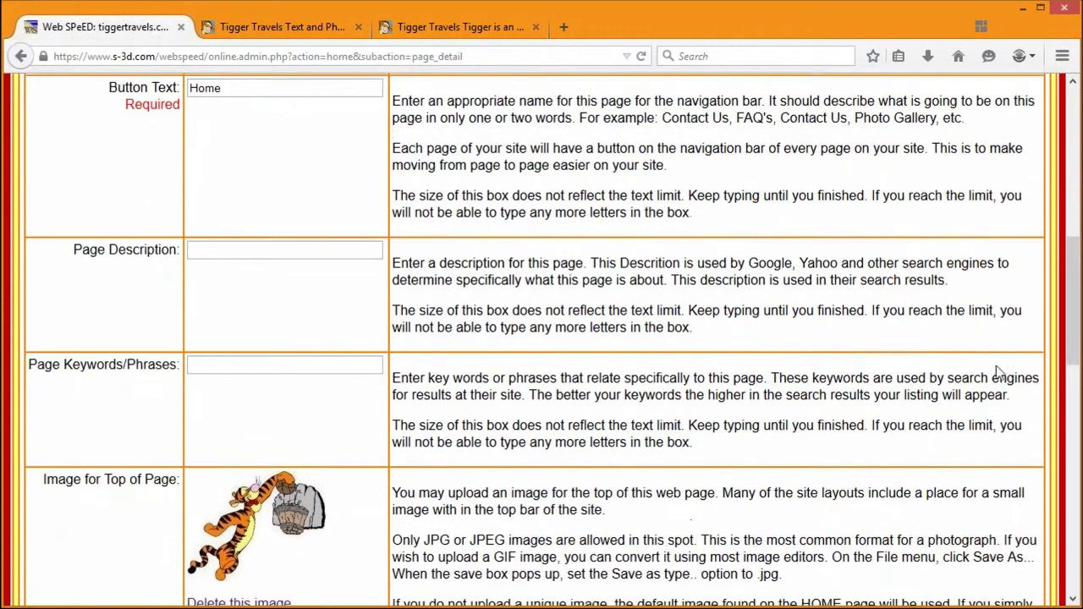
{"action": "left_click_drag", "start_coordinate": [1056, 312], "coordinate": [1037, 414]}
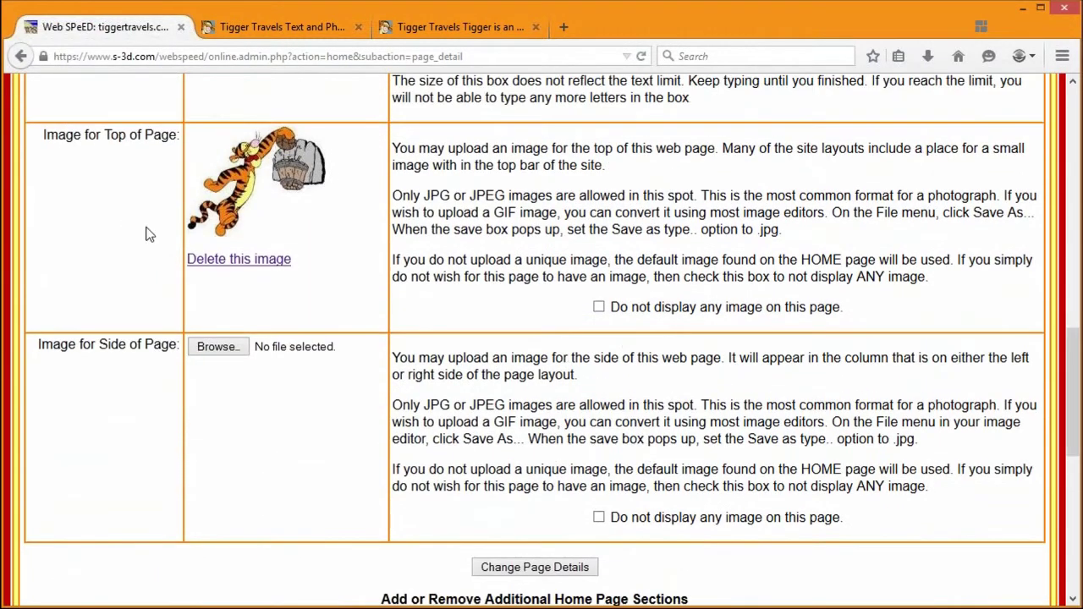
{"action": "scroll", "coordinate": [122, 135], "scroll_direction": "up", "scroll_amount": 4}
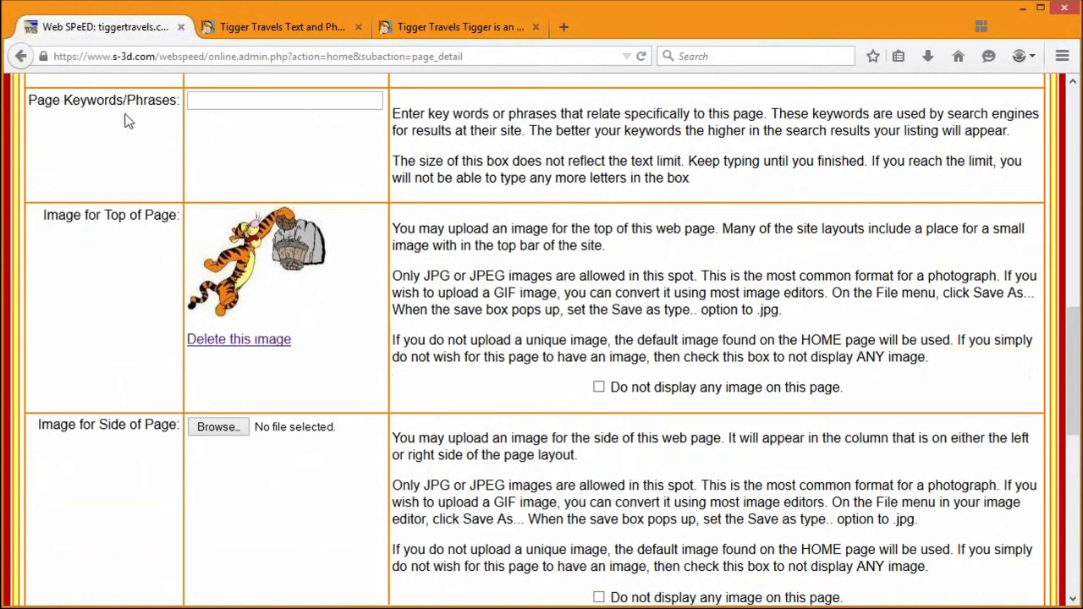
{"action": "scroll", "coordinate": [118, 174], "scroll_direction": "up", "scroll_amount": 3}
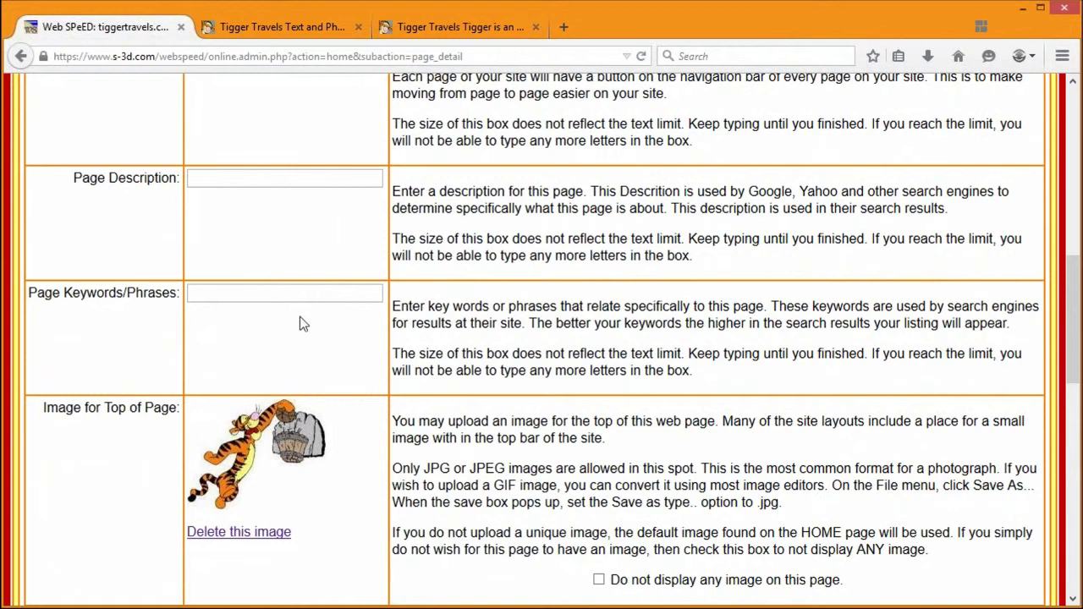
{"action": "mouse_move", "coordinate": [82, 178]}
{"action": "left_mouse_down"}
{"action": "mouse_move", "coordinate": [152, 326]}
{"action": "mouse_move", "coordinate": [405, 335]}
{"action": "mouse_move", "coordinate": [708, 378]}
{"action": "mouse_move", "coordinate": [126, 177]}
{"action": "mouse_move", "coordinate": [72, 176]}
{"action": "left_mouse_up"}
{"action": "left_click", "coordinate": [707, 380]}
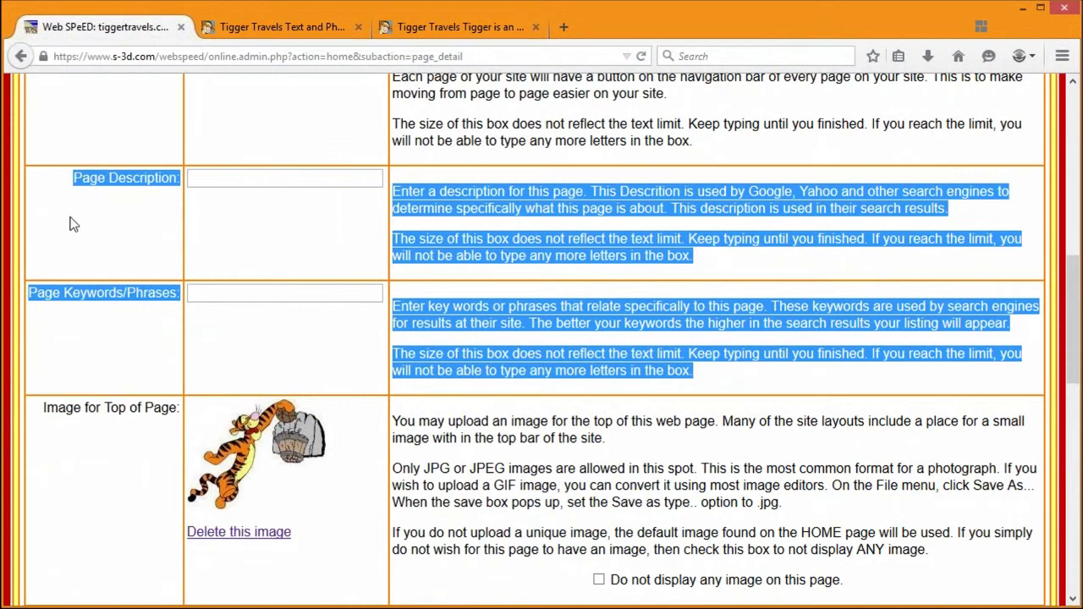
Scroll to the image fields and highlight the top-of-page and Image for Side of Page labels.
{"action": "scroll", "coordinate": [85, 347], "scroll_direction": "down", "scroll_amount": 1}
{"action": "scroll", "coordinate": [85, 346], "scroll_direction": "down", "scroll_amount": 3}
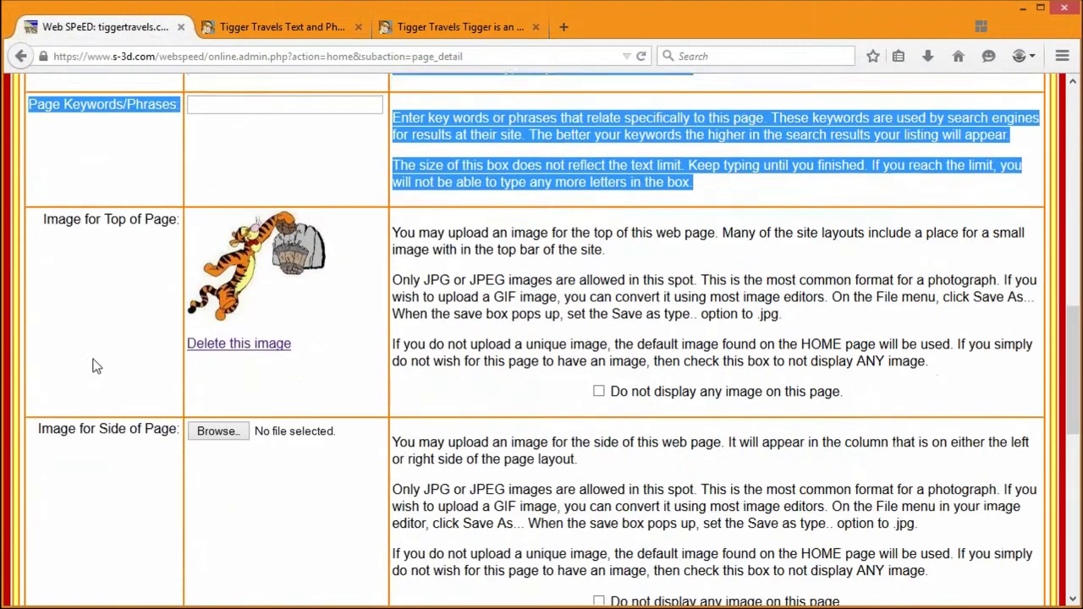
{"action": "scroll", "coordinate": [95, 364], "scroll_direction": "down", "scroll_amount": 1}
{"action": "left_click_drag", "start_coordinate": [44, 134], "coordinate": [192, 148]}
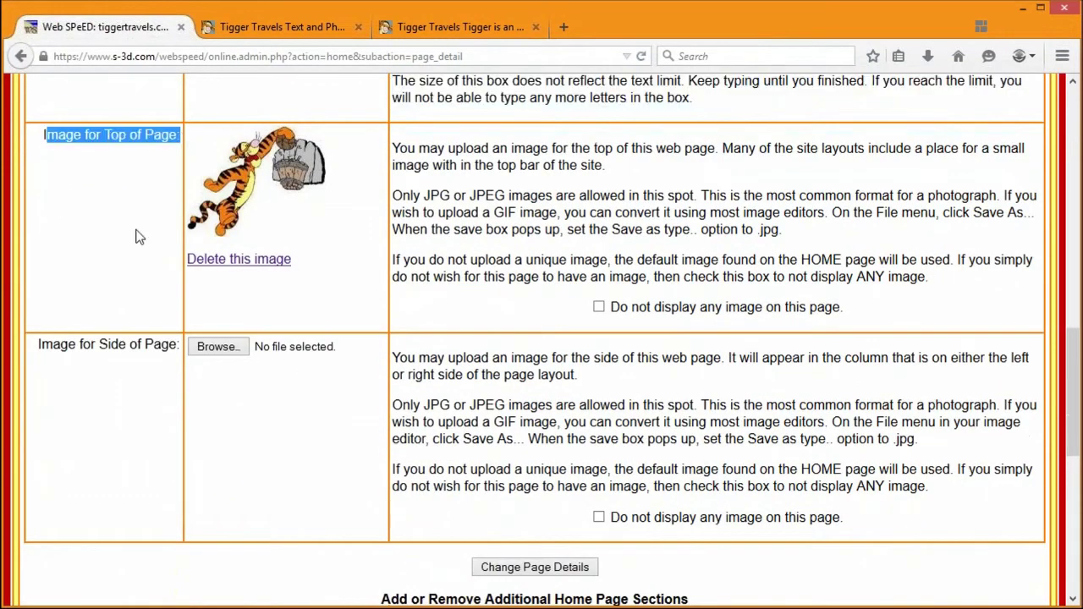
{"action": "left_click_drag", "start_coordinate": [41, 343], "coordinate": [181, 358]}
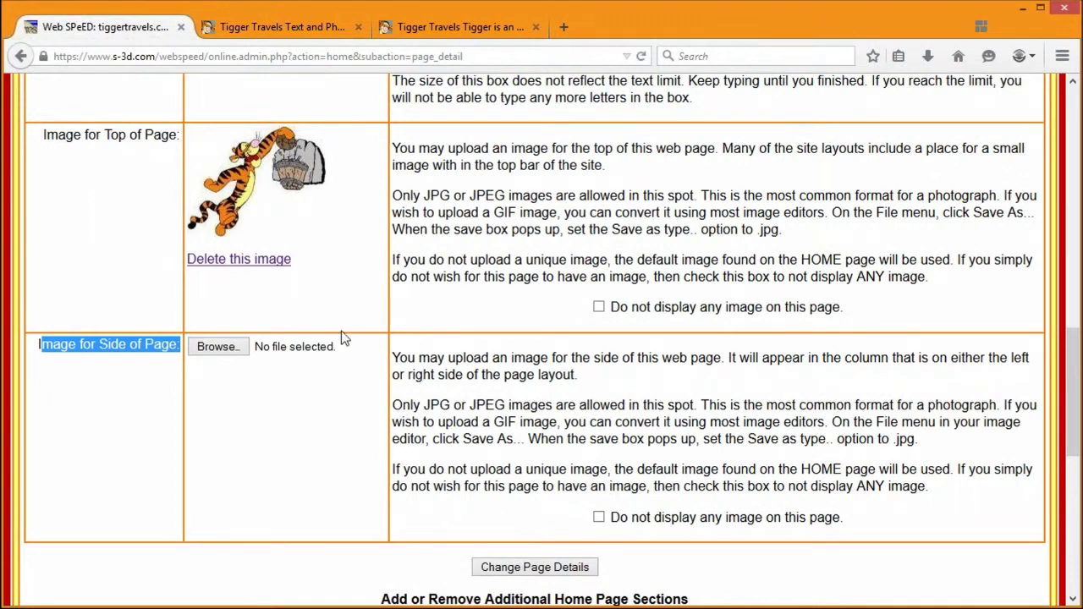
Switch from the live text and photo page to the editor, then to the live Tigger Travels home page.
{"action": "left_click", "coordinate": [315, 32]}
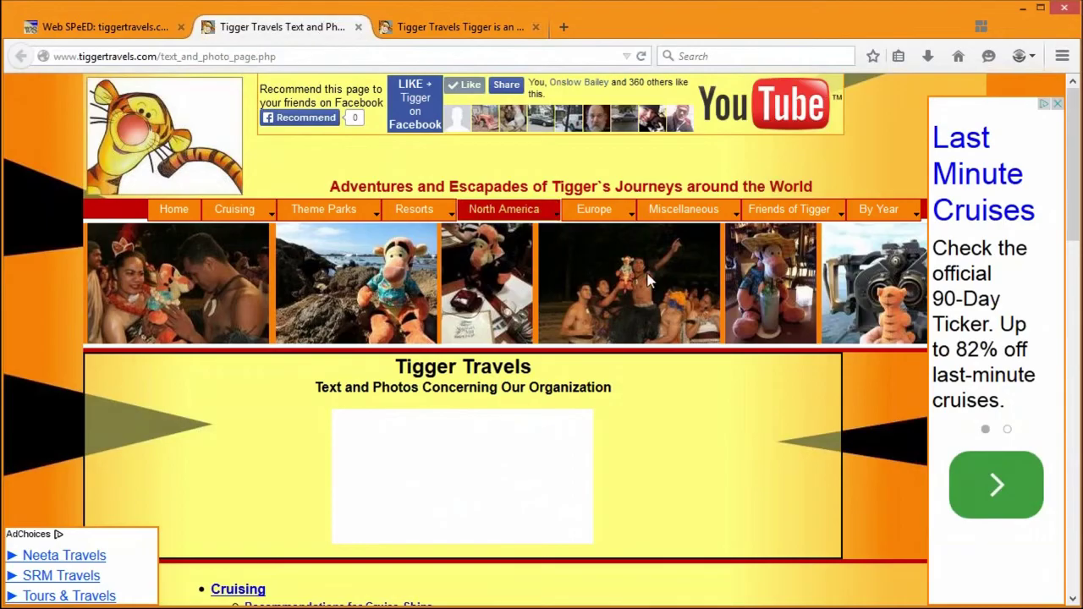
{"action": "left_click", "coordinate": [131, 32]}
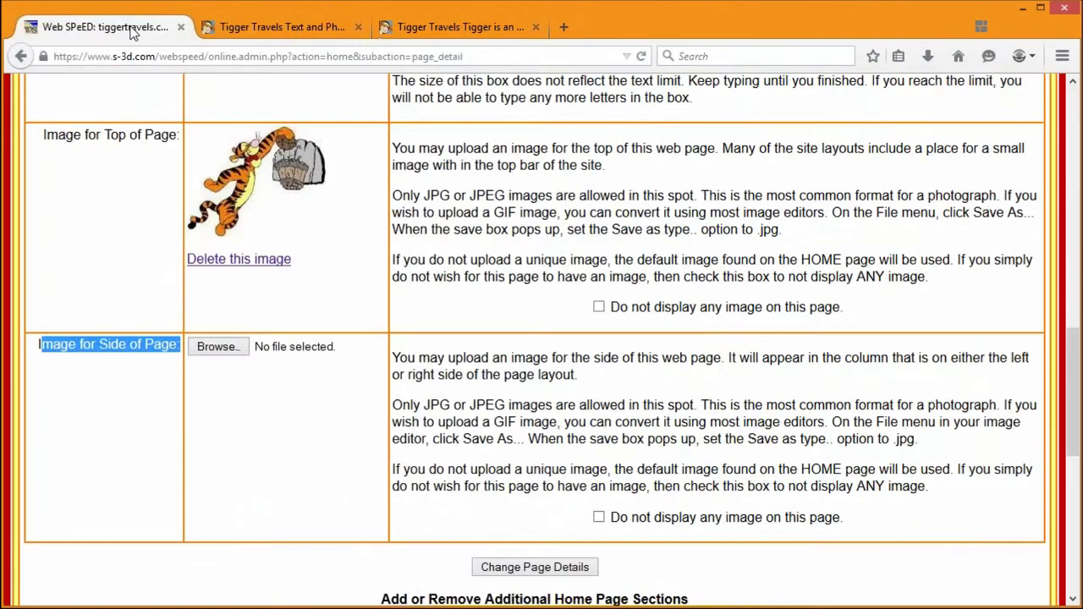
{"action": "left_click_drag", "start_coordinate": [1073, 372], "coordinate": [1074, 100]}
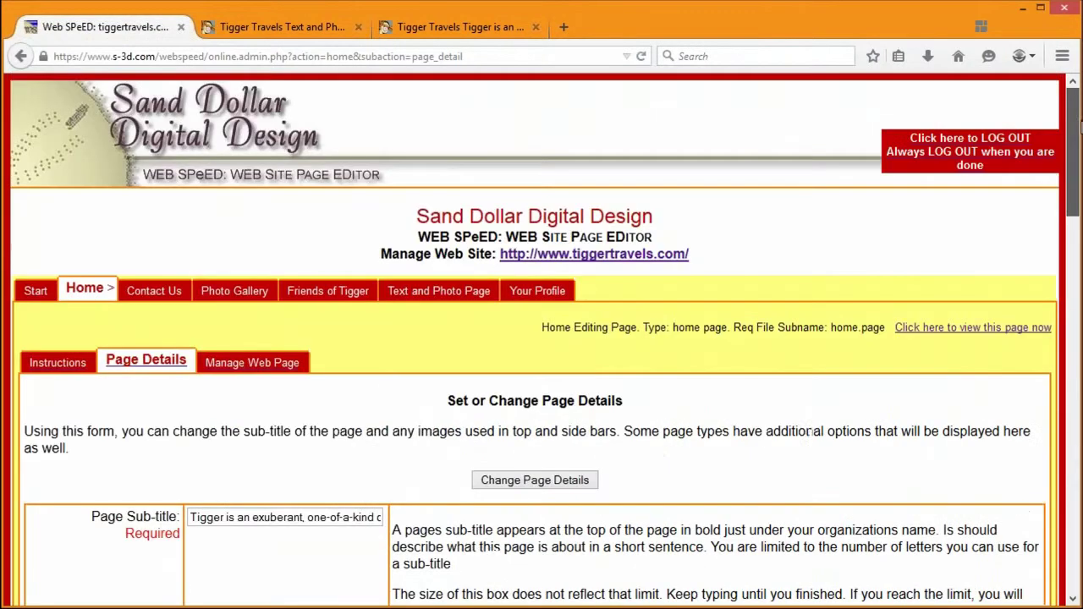
{"action": "scroll", "coordinate": [1078, 178], "scroll_direction": "down", "scroll_amount": 1}
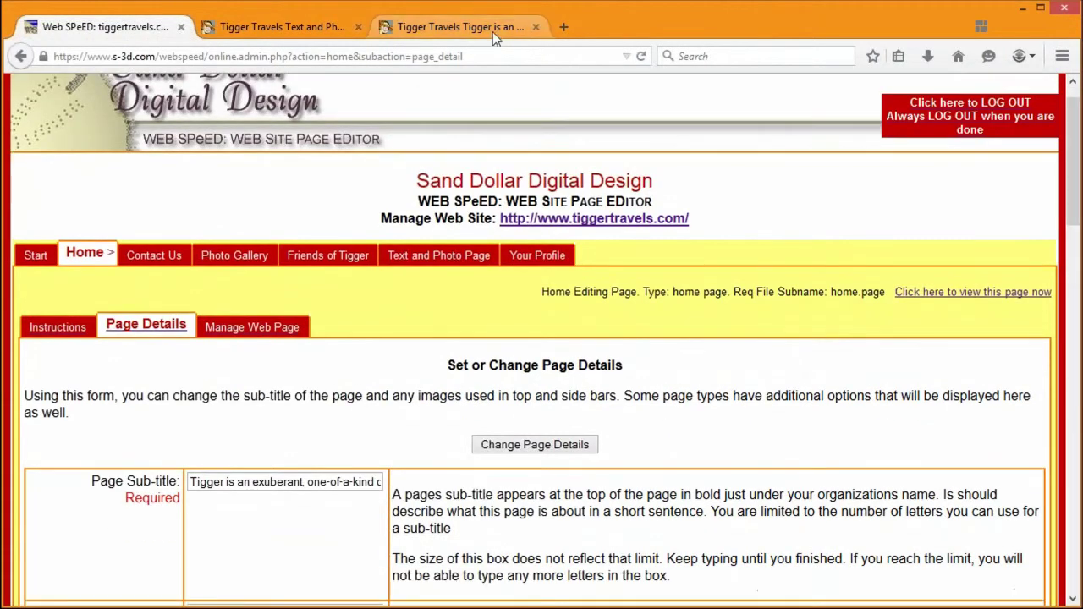
{"action": "left_click", "coordinate": [465, 26]}
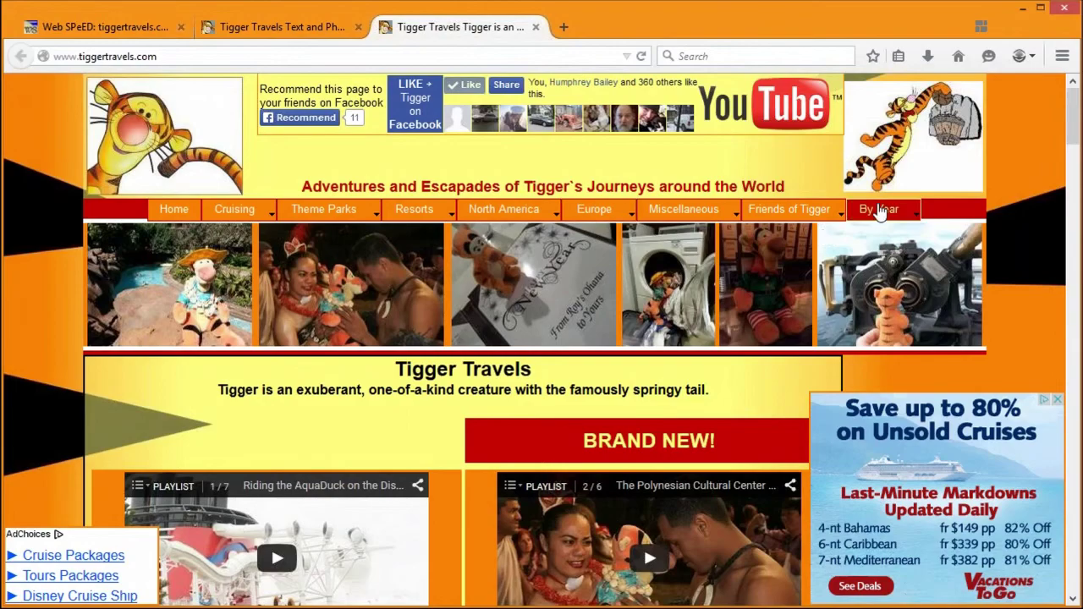
{"action": "left_click", "coordinate": [925, 141]}
{"action": "left_click", "coordinate": [925, 142]}
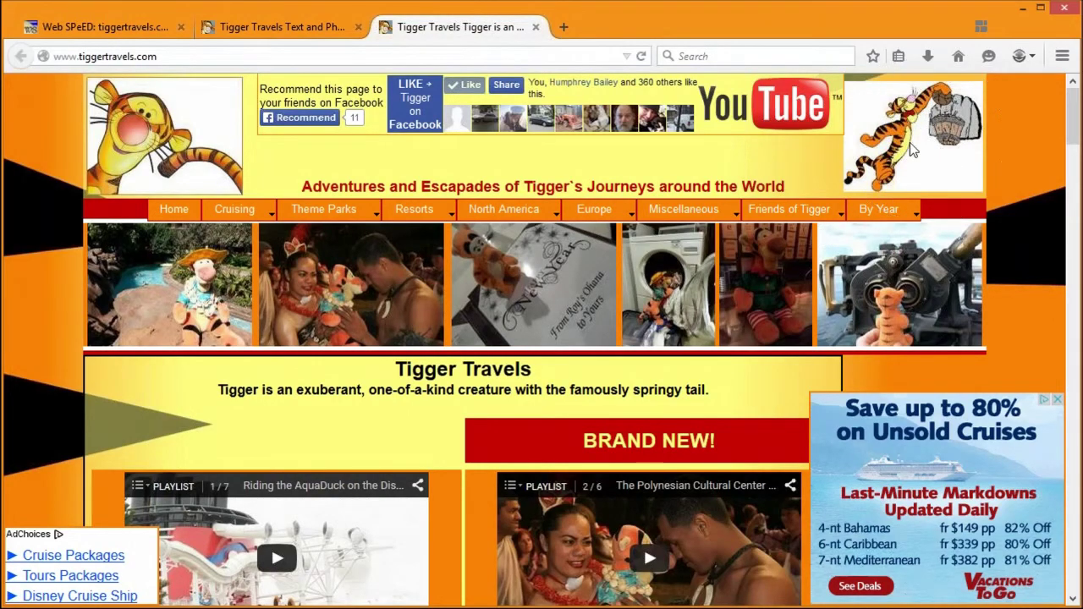
{"action": "mouse_move", "coordinate": [1072, 127]}
{"action": "left_mouse_down"}
{"action": "mouse_move", "coordinate": [1074, 592]}
{"action": "mouse_move", "coordinate": [1073, 118]}
{"action": "left_mouse_up"}
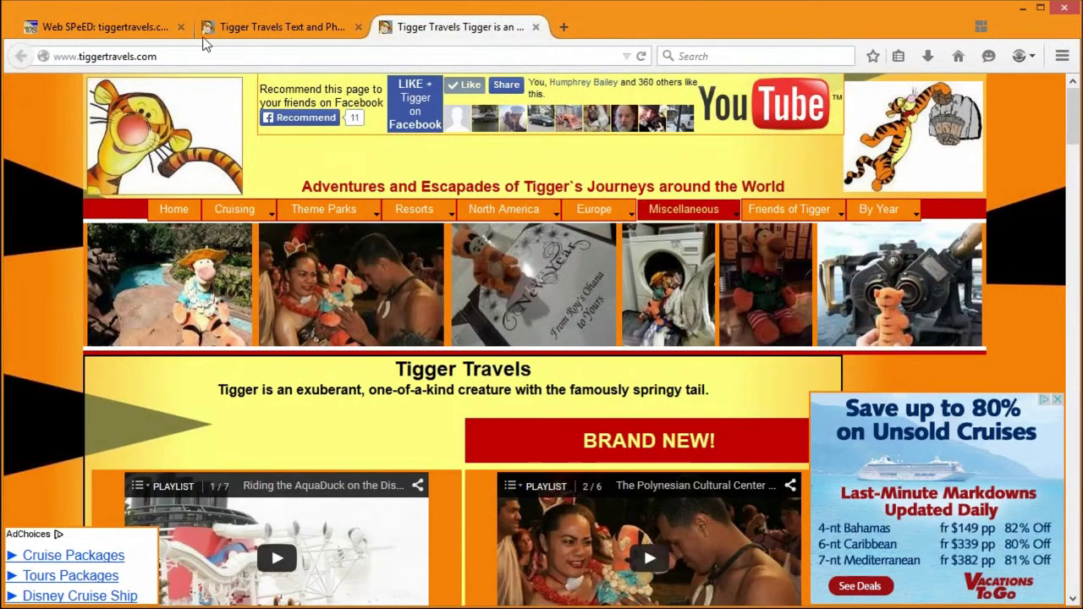
Back in the editor, highlight the Home page's 'home page' type in the editing line.
{"action": "left_click", "coordinate": [110, 26]}
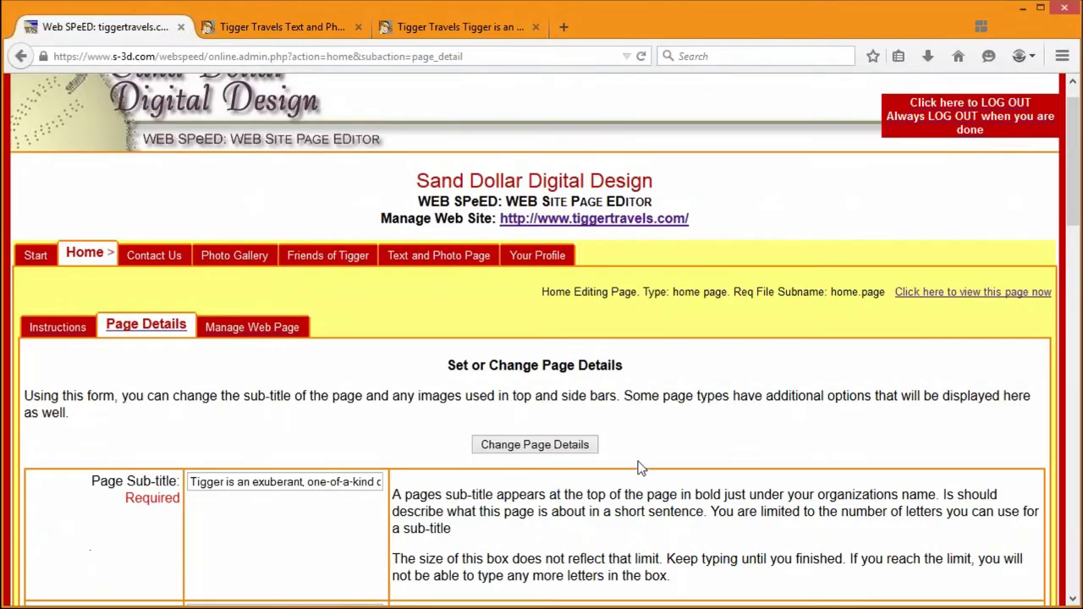
{"action": "scroll", "coordinate": [1053, 160], "scroll_direction": "down", "scroll_amount": 1}
{"action": "mouse_move", "coordinate": [1073, 177]}
{"action": "left_mouse_down"}
{"action": "mouse_move", "coordinate": [1079, 373]}
{"action": "mouse_move", "coordinate": [1068, 438]}
{"action": "mouse_move", "coordinate": [1070, 158]}
{"action": "left_mouse_up"}
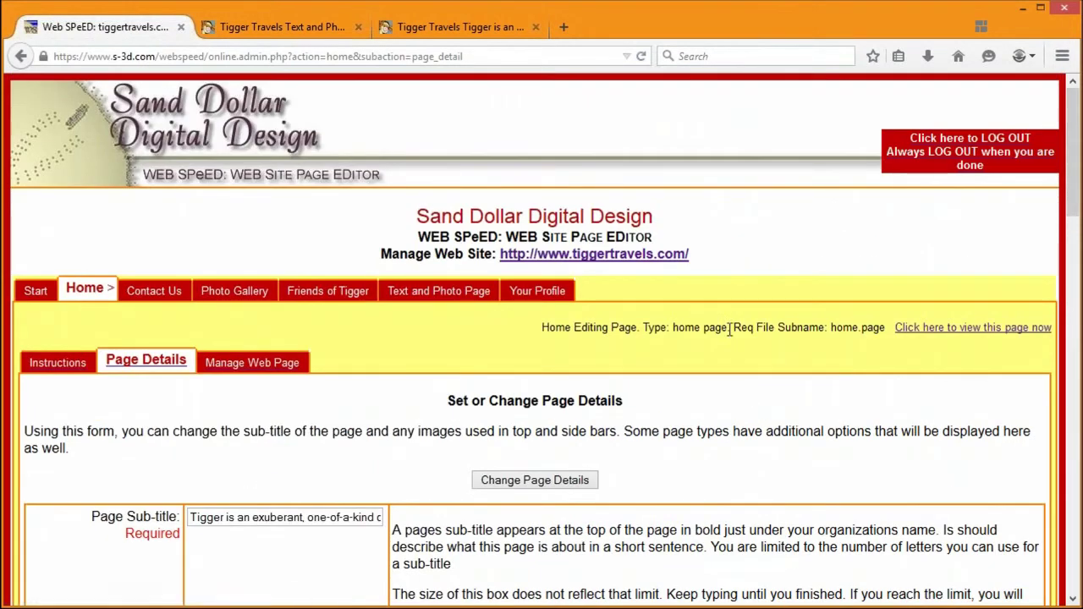
{"action": "left_click_drag", "start_coordinate": [728, 329], "coordinate": [673, 328]}
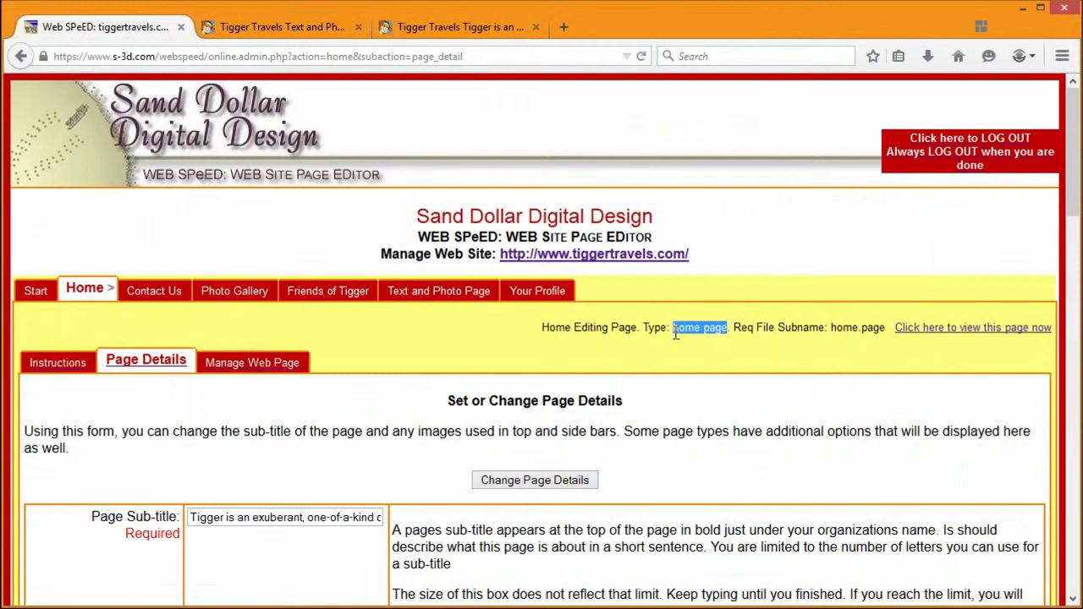
View the Text and Photo Page's Page Details, then the Home page's Page Details.
{"action": "left_click", "coordinate": [447, 299]}
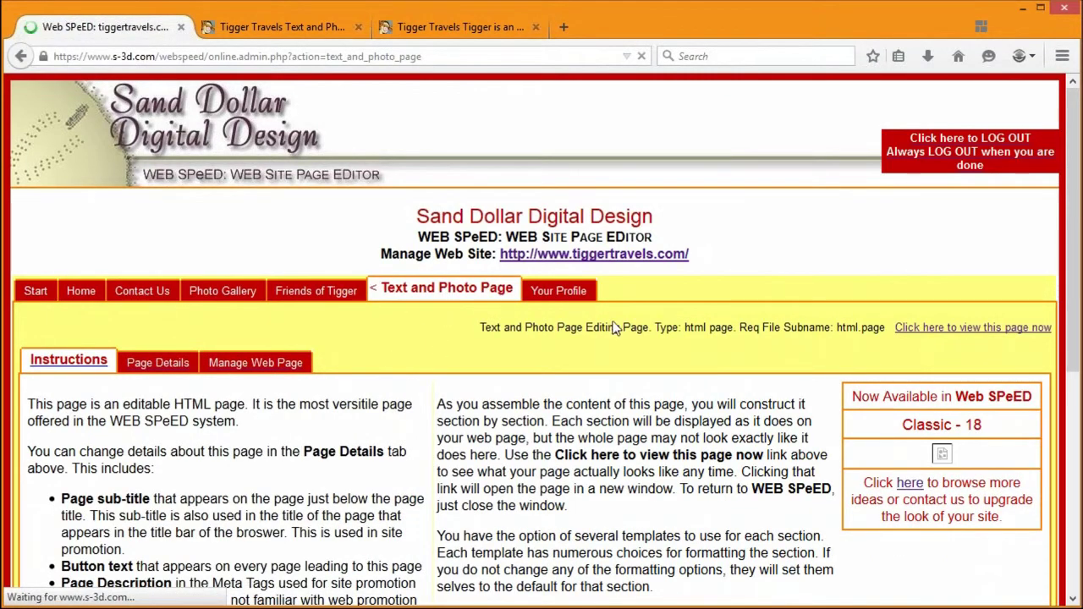
{"action": "left_click", "coordinate": [159, 372]}
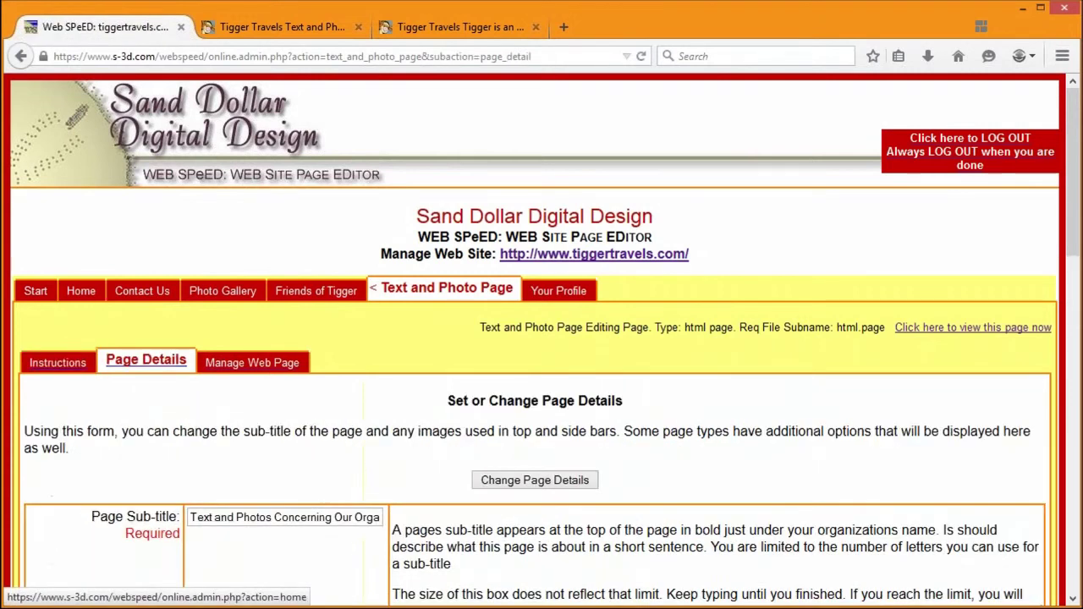
{"action": "left_click", "coordinate": [80, 288]}
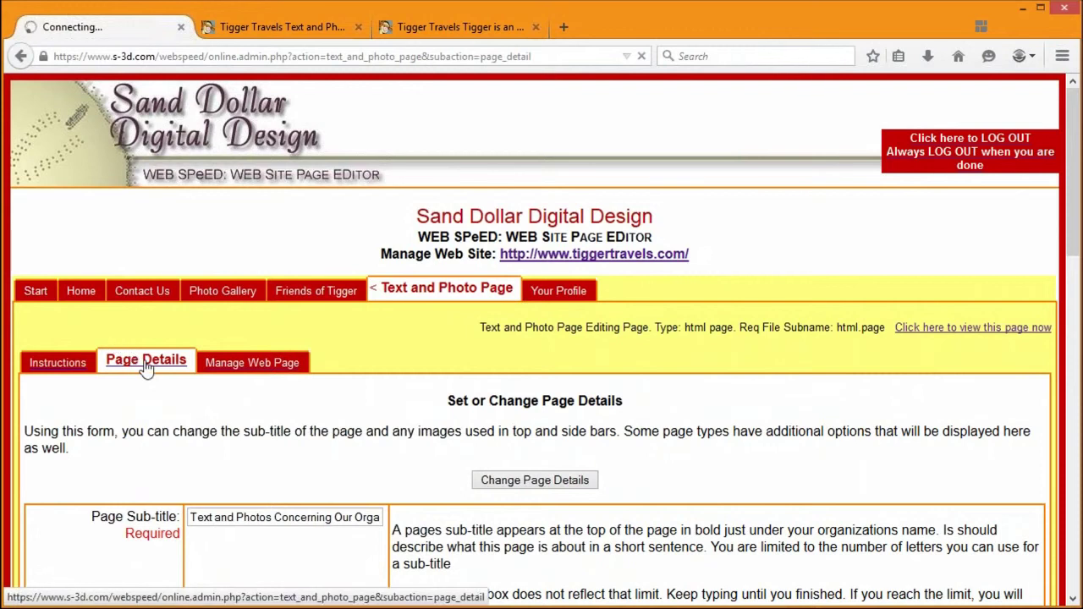
{"action": "left_click", "coordinate": [146, 370]}
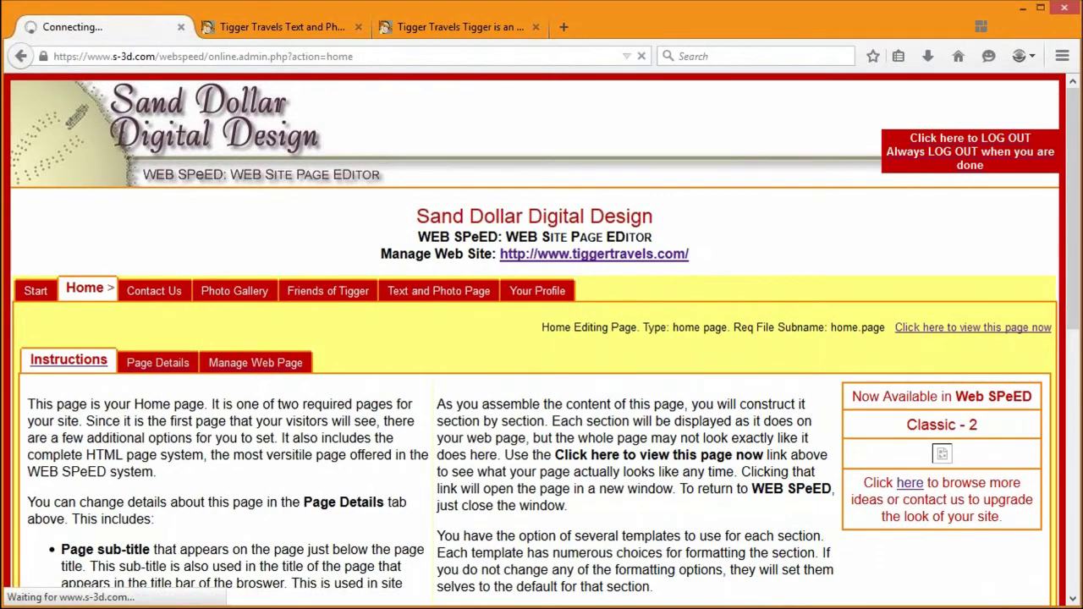
{"action": "left_click_drag", "start_coordinate": [1074, 161], "coordinate": [1053, 501]}
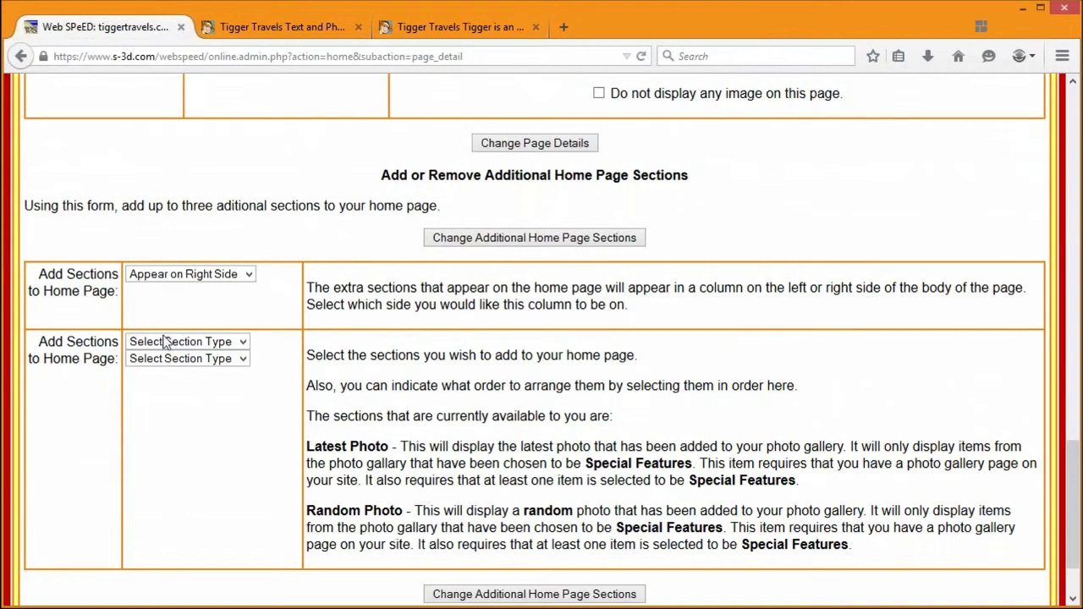
{"action": "left_click", "coordinate": [242, 343]}
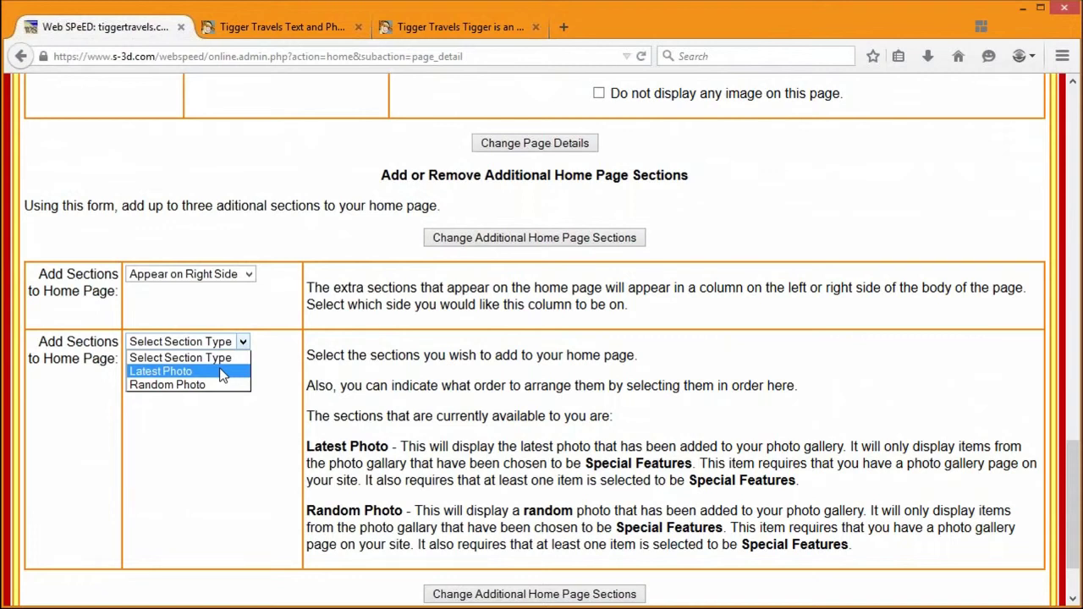
{"action": "left_click", "coordinate": [225, 277]}
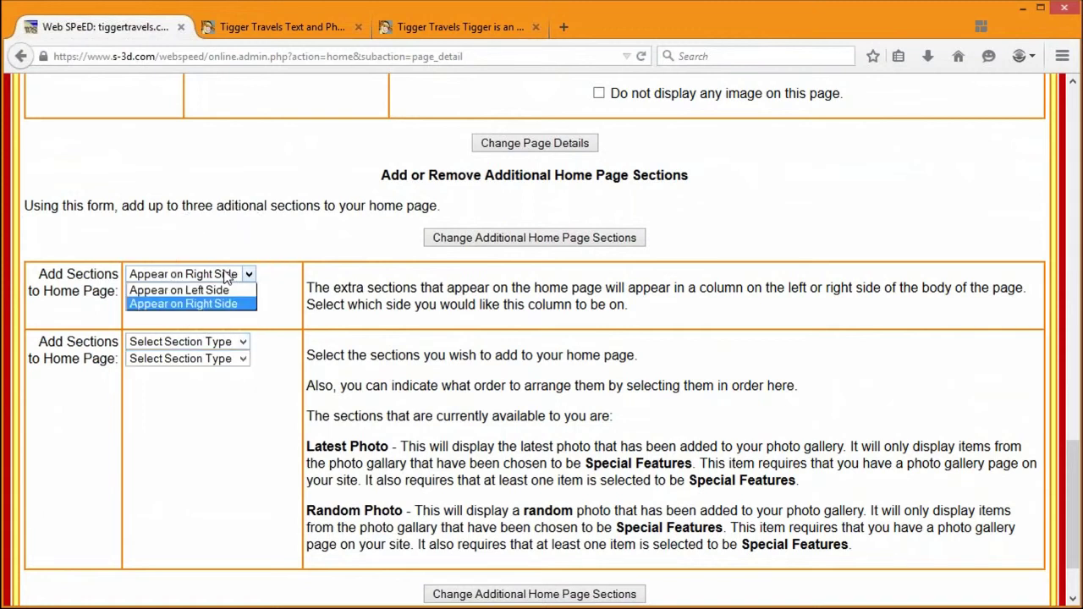
{"action": "left_click", "coordinate": [226, 303]}
{"action": "left_click", "coordinate": [195, 342]}
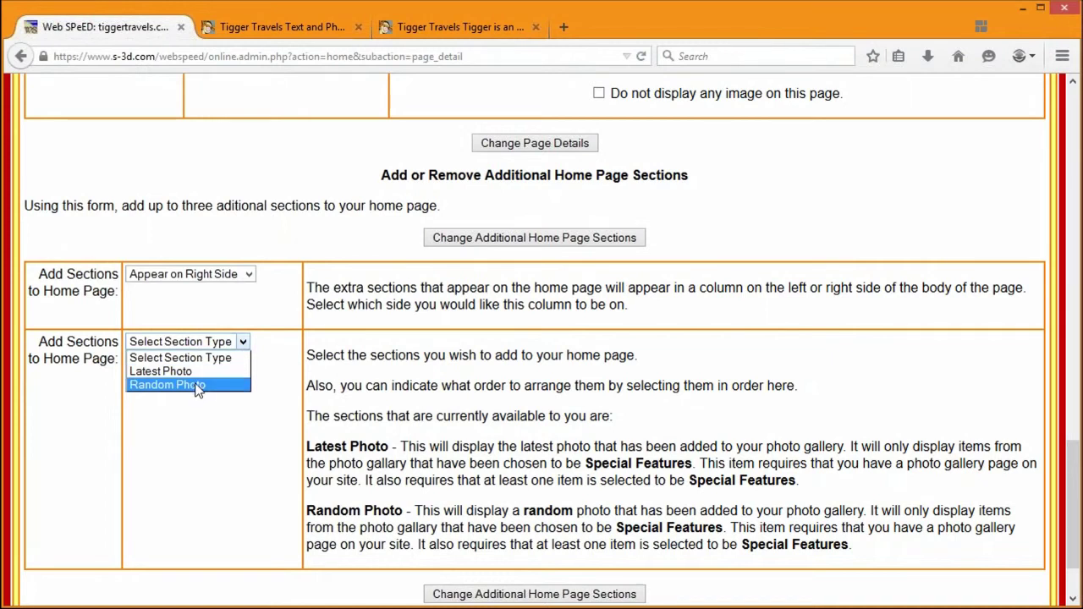
{"action": "left_click", "coordinate": [195, 385]}
{"action": "left_click", "coordinate": [198, 359]}
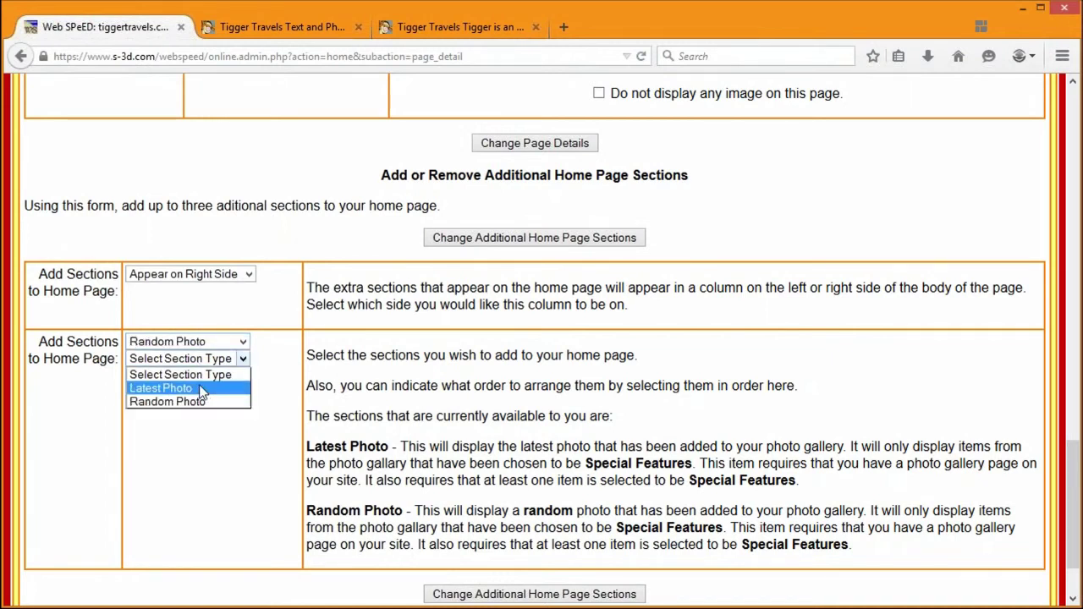
{"action": "left_click", "coordinate": [201, 389]}
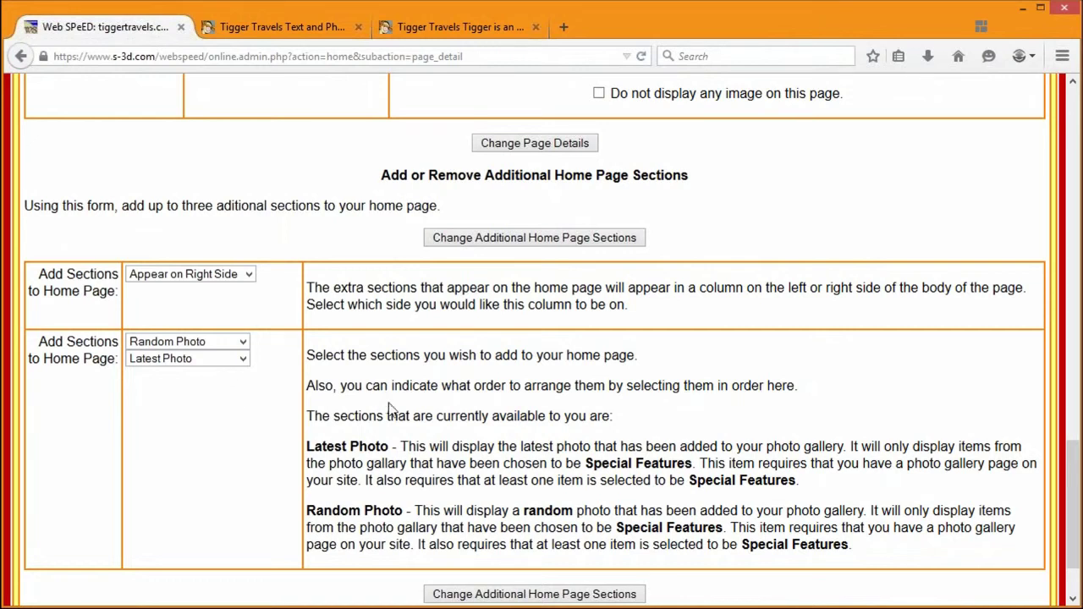
{"action": "left_click", "coordinate": [243, 358]}
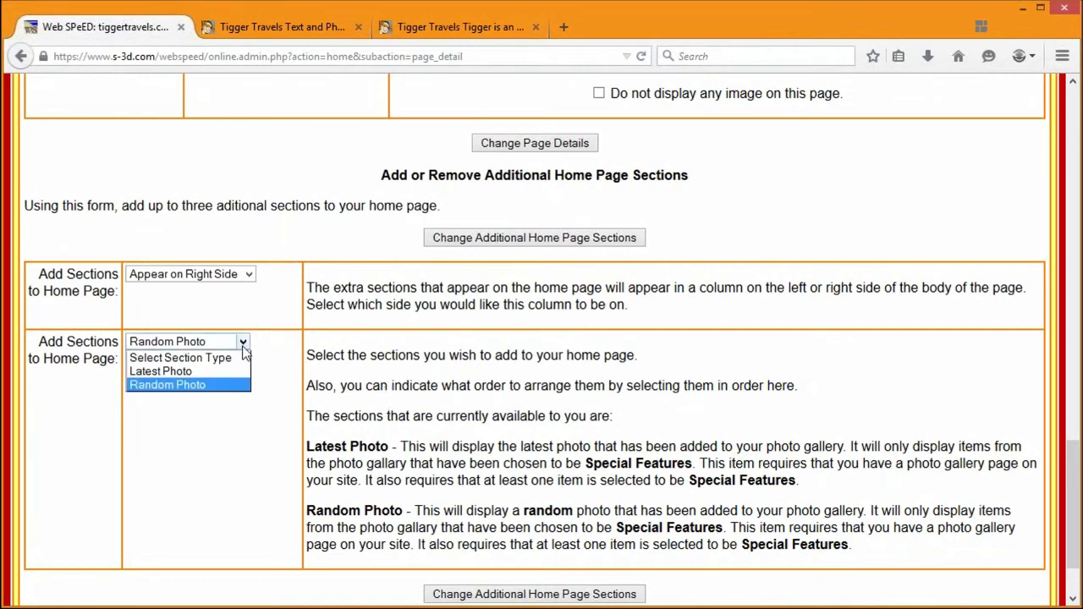
{"action": "left_click", "coordinate": [239, 358]}
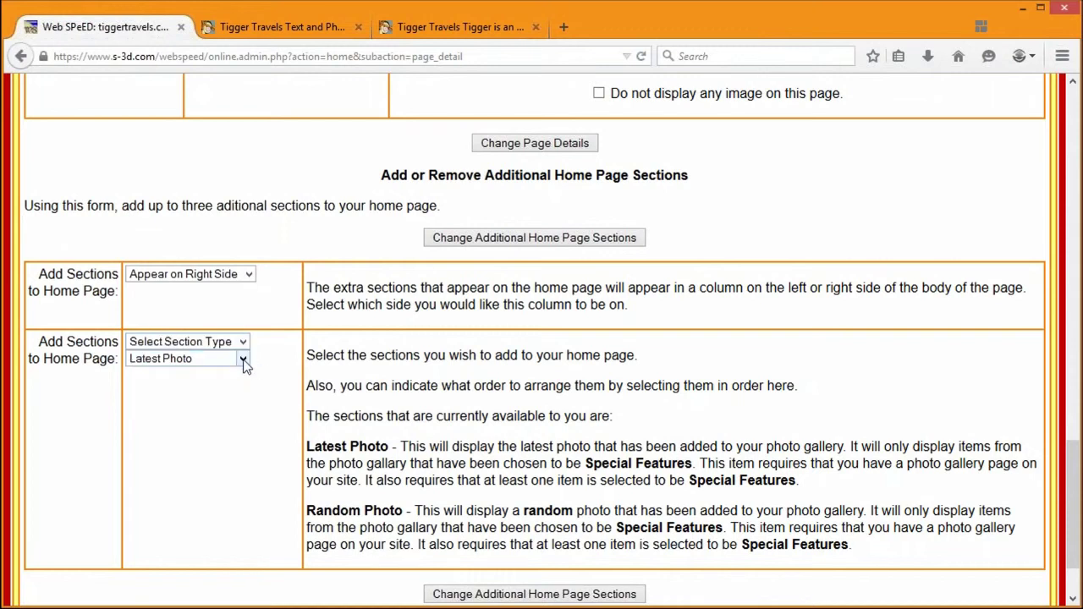
{"action": "left_click", "coordinate": [242, 359]}
{"action": "left_click", "coordinate": [236, 377]}
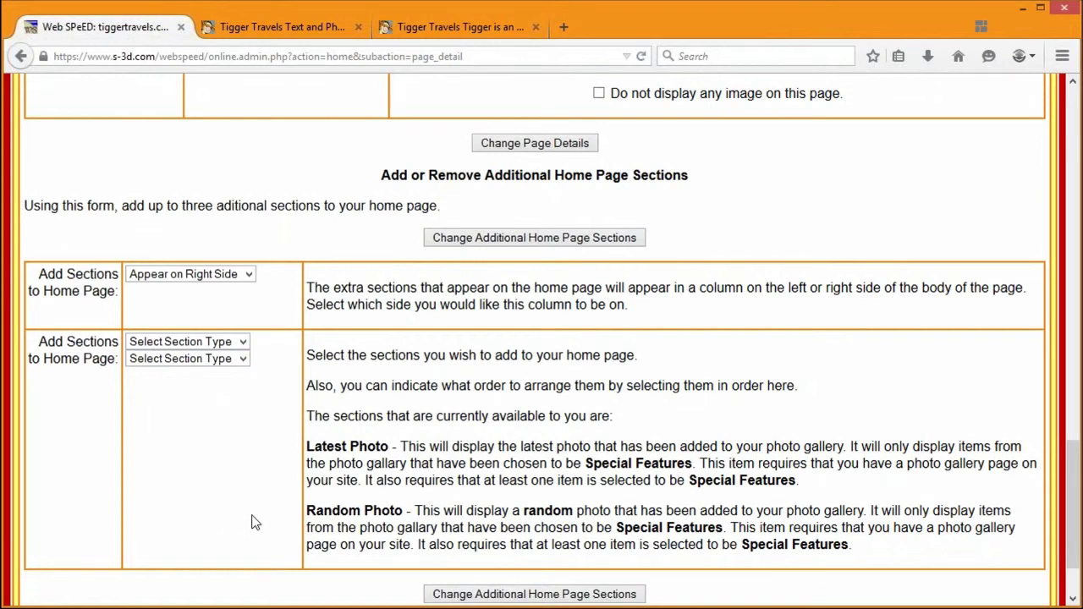
{"action": "scroll", "coordinate": [255, 522], "scroll_direction": "up", "scroll_amount": 3}
Pass through Text and Photo Page, Home Page Details and Manage Web Page, ending on Contact Us.
{"action": "left_click_drag", "start_coordinate": [1072, 438], "coordinate": [1072, 99]}
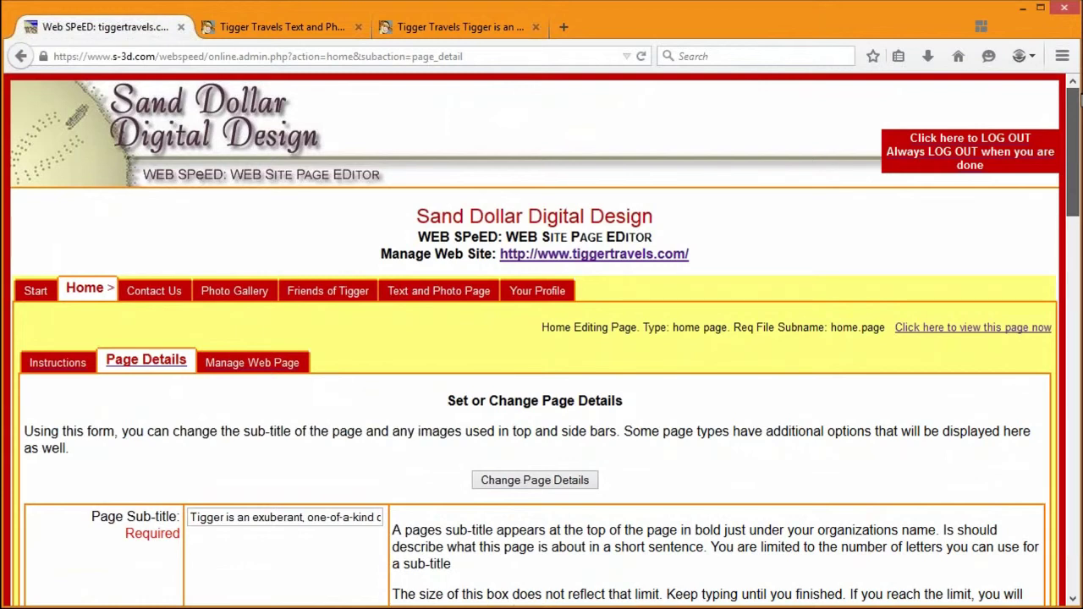
{"action": "left_click_drag", "start_coordinate": [1072, 167], "coordinate": [1073, 101]}
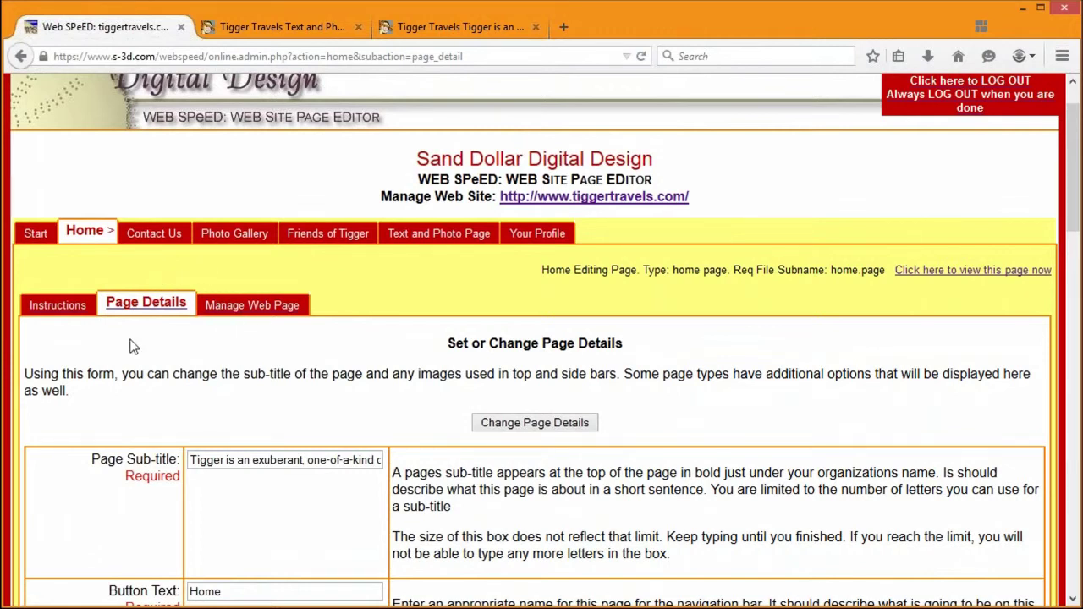
{"action": "left_click", "coordinate": [440, 240]}
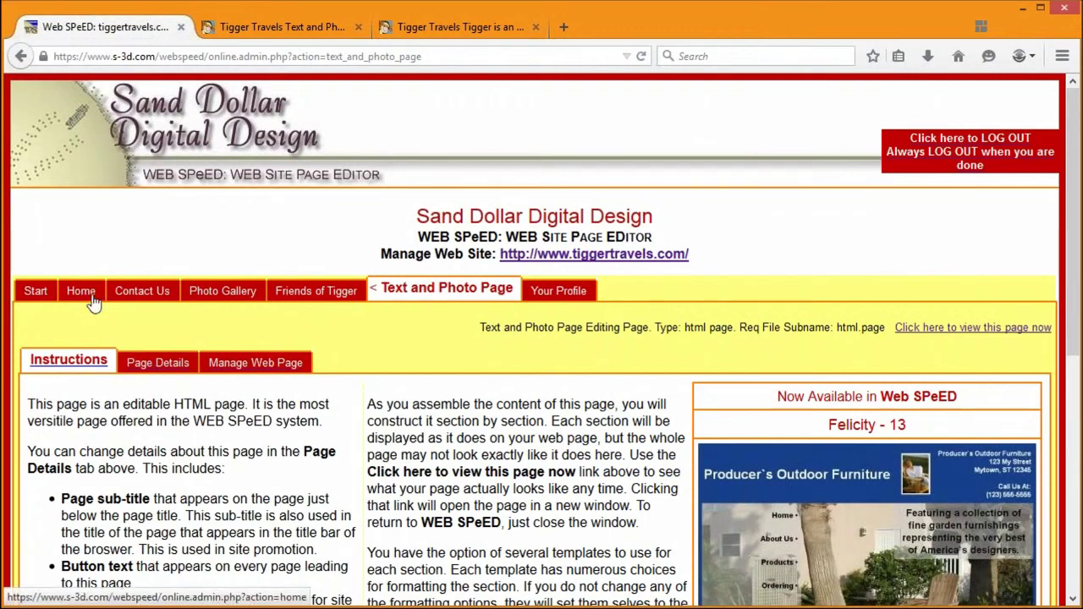
{"action": "left_click", "coordinate": [151, 367]}
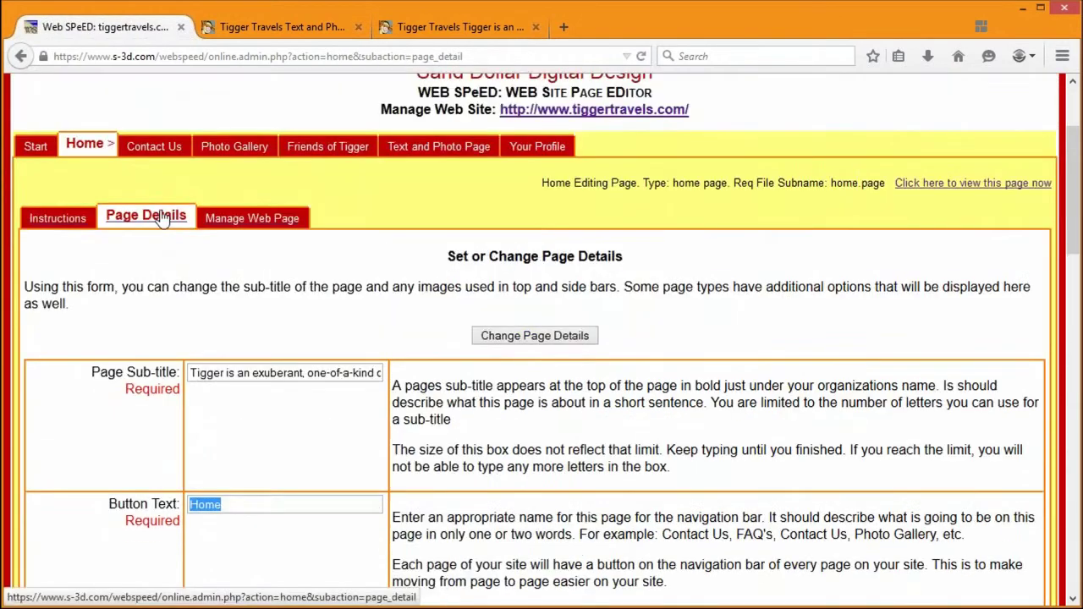
{"action": "left_click", "coordinate": [260, 223]}
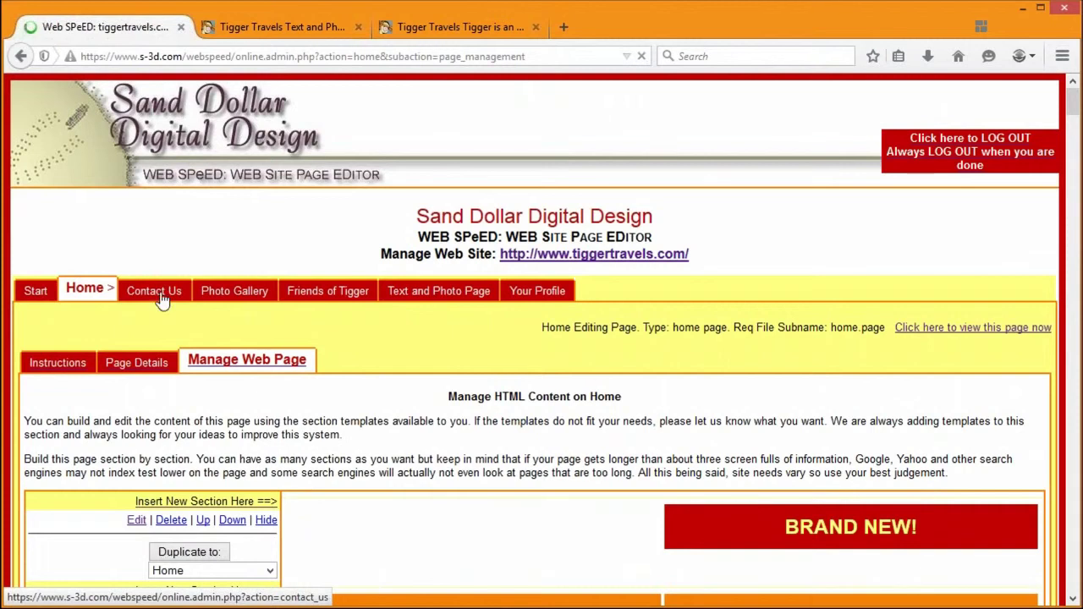
{"action": "left_click", "coordinate": [162, 302]}
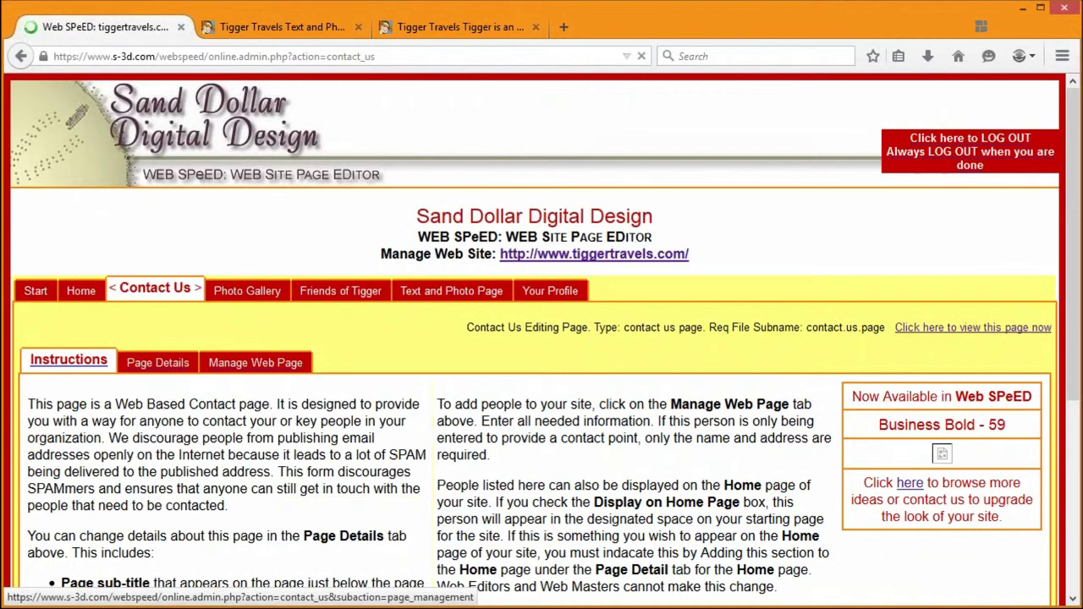
Review the existing entries in the Photo Gallery Entry Index, then return to the Home tab.
{"action": "left_click", "coordinate": [251, 298]}
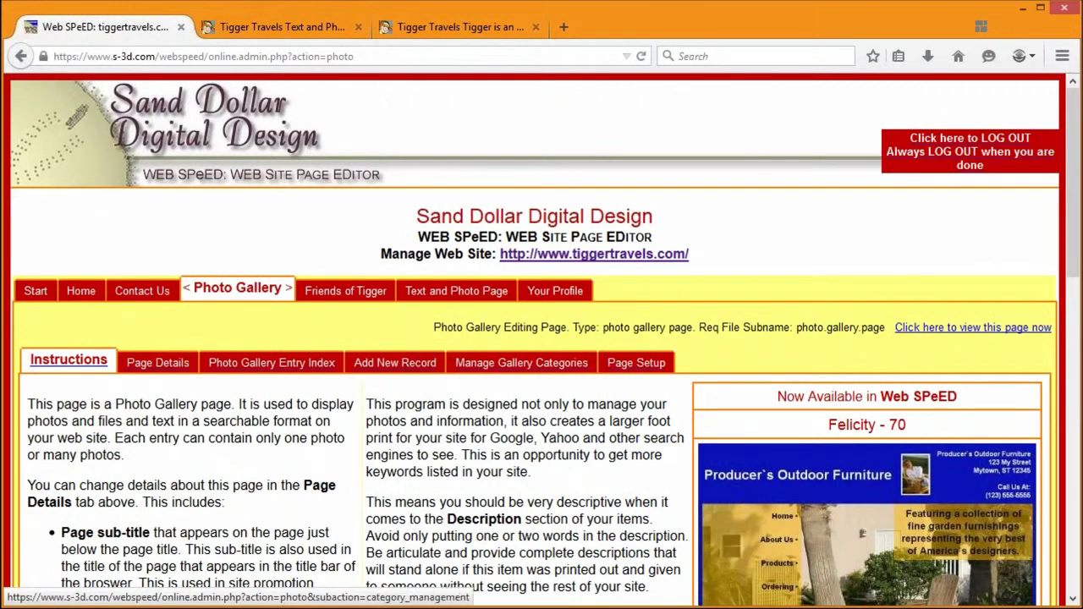
{"action": "left_click", "coordinate": [282, 372]}
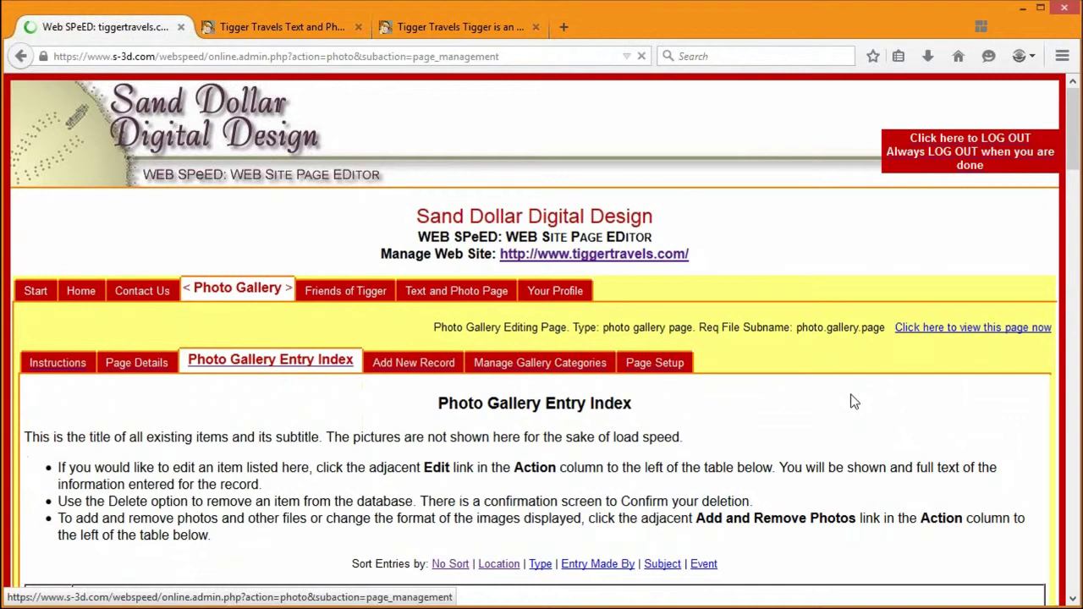
{"action": "left_click_drag", "start_coordinate": [1073, 139], "coordinate": [1076, 157]}
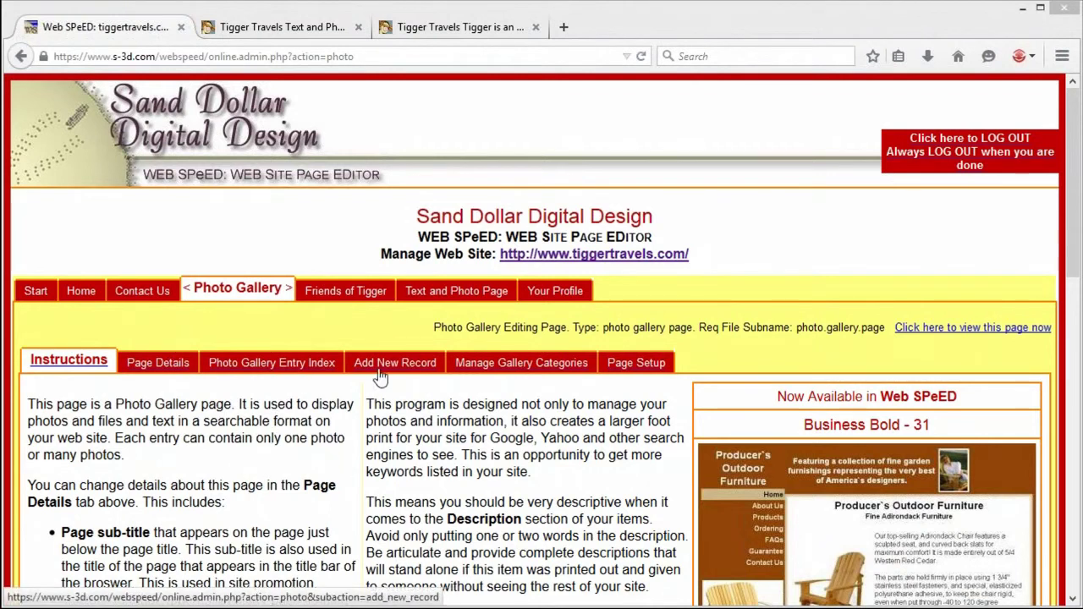
{"action": "left_click", "coordinate": [88, 294]}
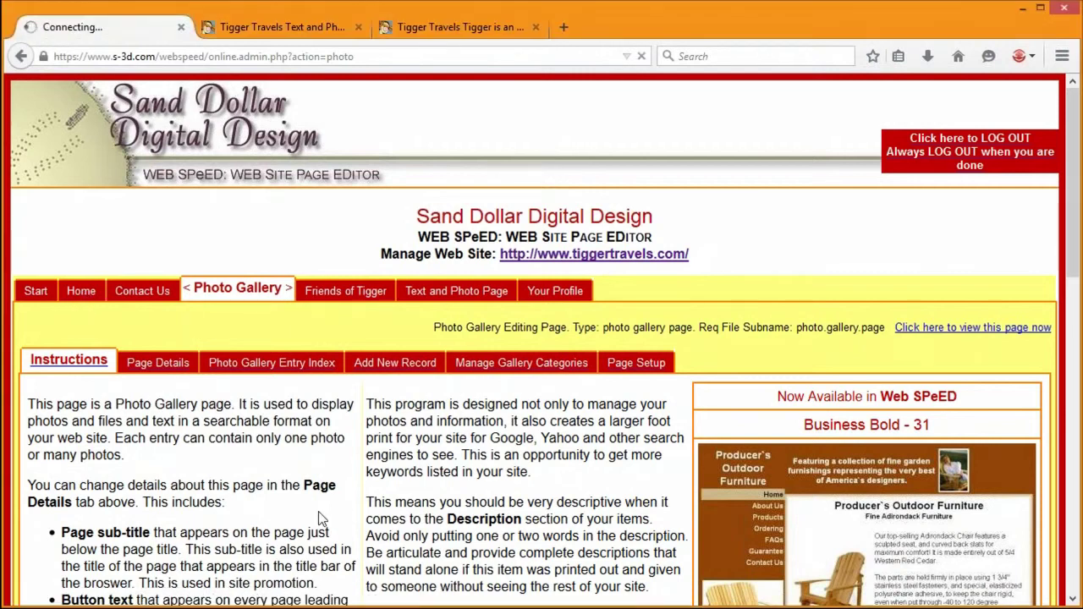